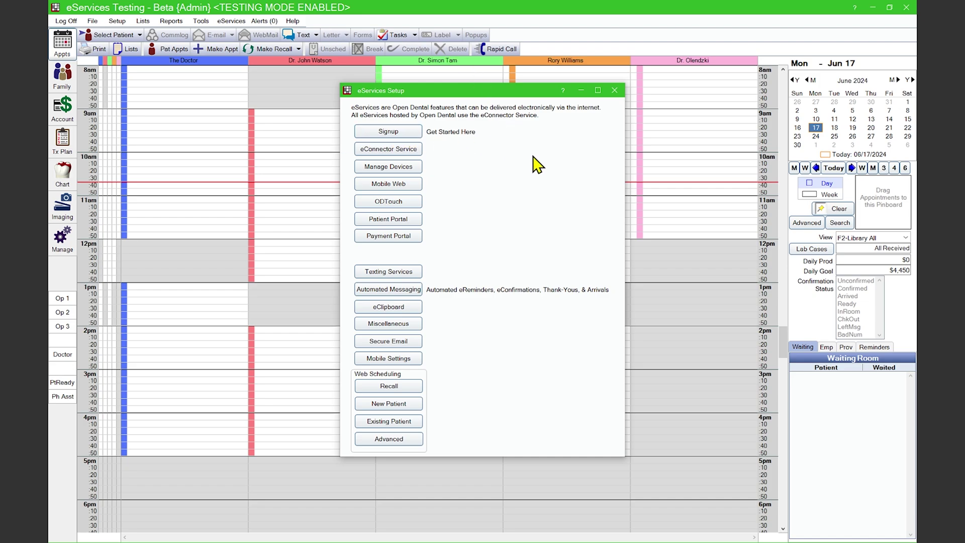
# In Mobile Settings, enter the portal user name, password and password confirmation, and fill in the recovery e-mail field.
pyautogui.click(382, 359)
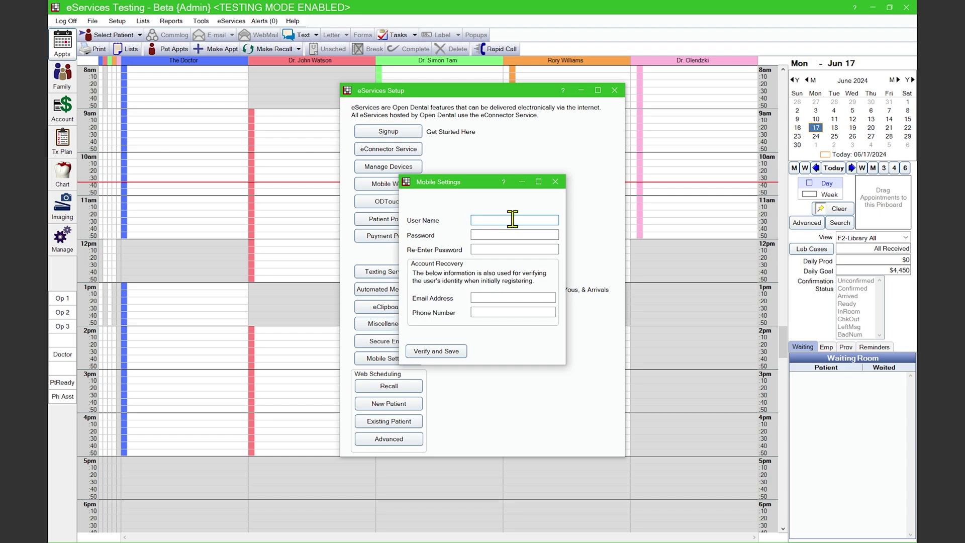
pyautogui.write('LibraryHQ')
pyautogui.press('Tab')
pyautogui.write('**********')
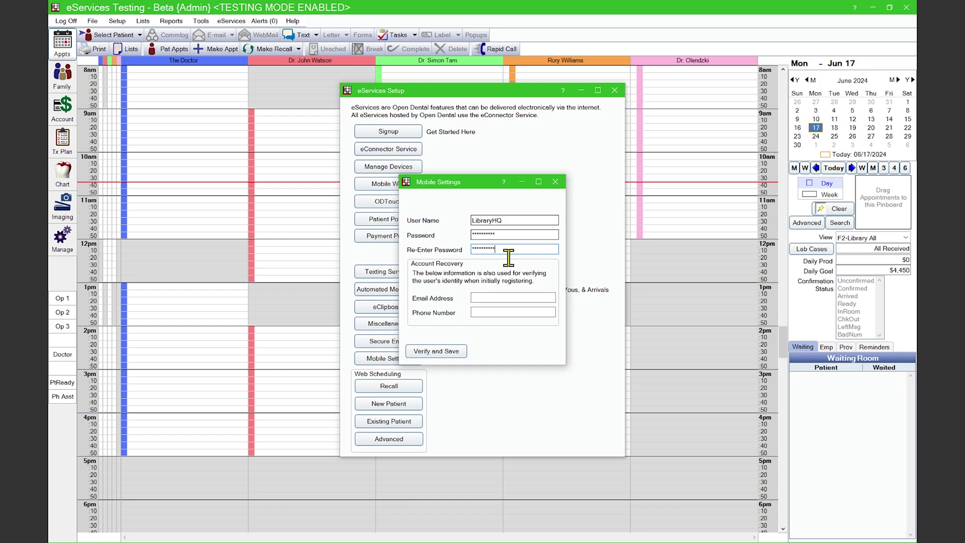
pyautogui.press('Tab')
pyautogui.write('**********')
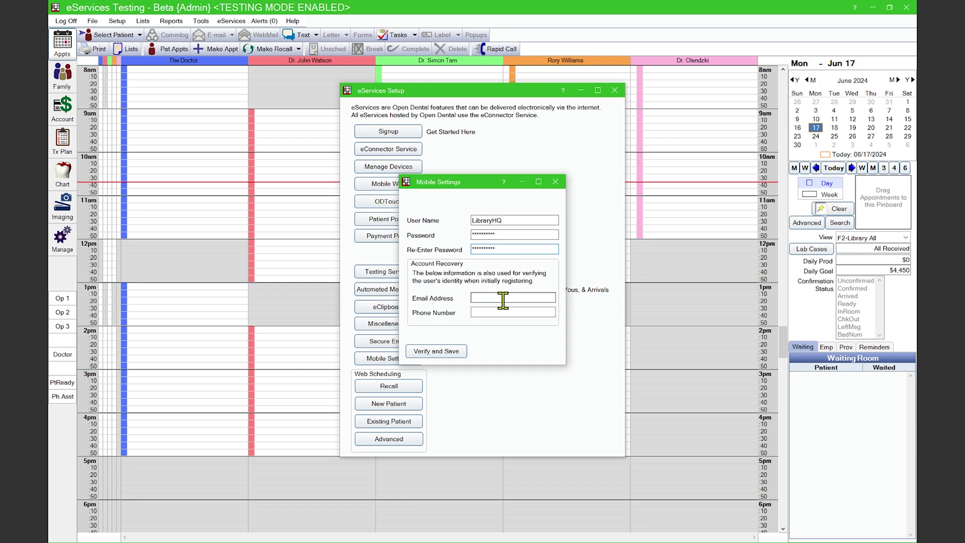
pyautogui.click(502, 300)
pyautogui.click(497, 298)
# Verify and save the mobile credentials, pasting in the e-mailed verification code.
pyautogui.click(449, 350)
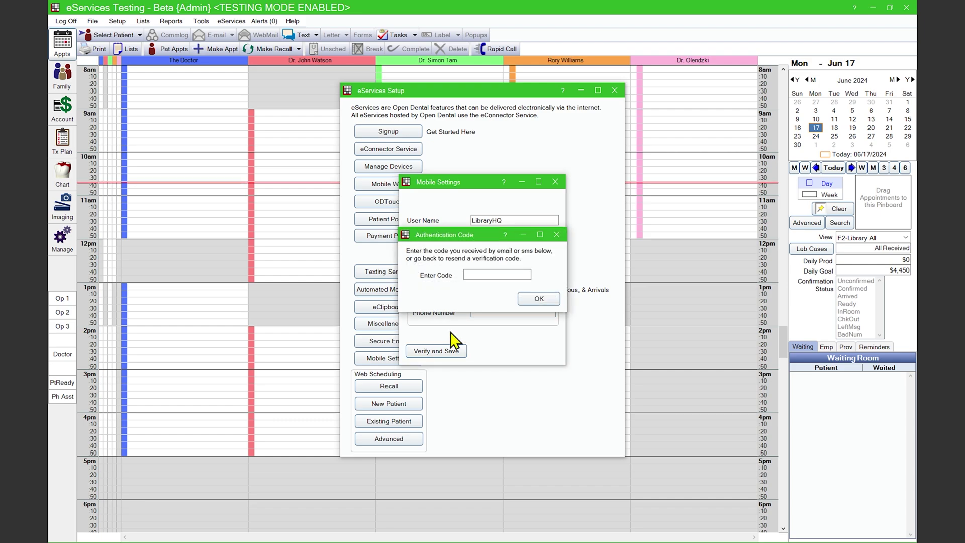
pyautogui.click(485, 274)
pyautogui.hotkey('ctrl', 'v')
pyautogui.click(536, 300)
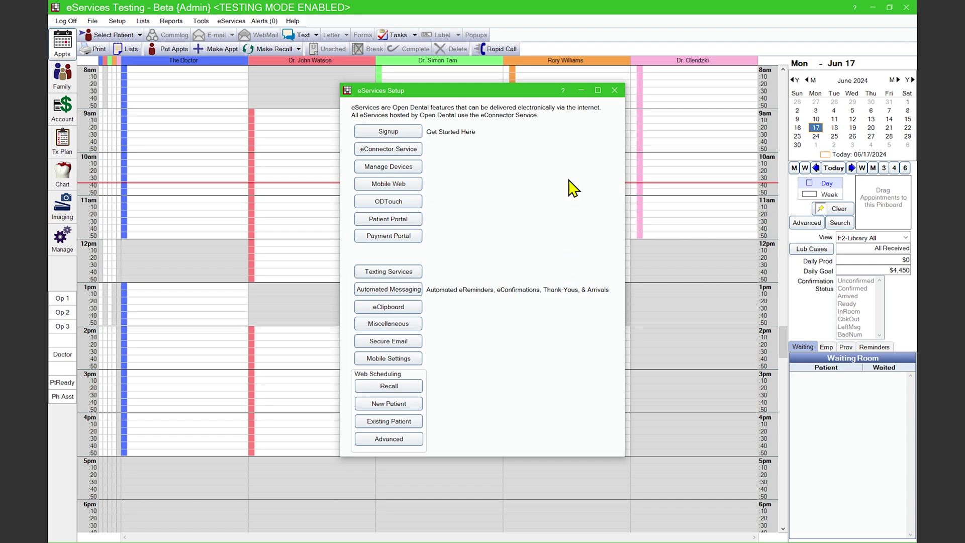
# Close eServices Setup and turn on 'Passwords must be strong' in the Security window's Global Security Settings.
pyautogui.click(614, 90)
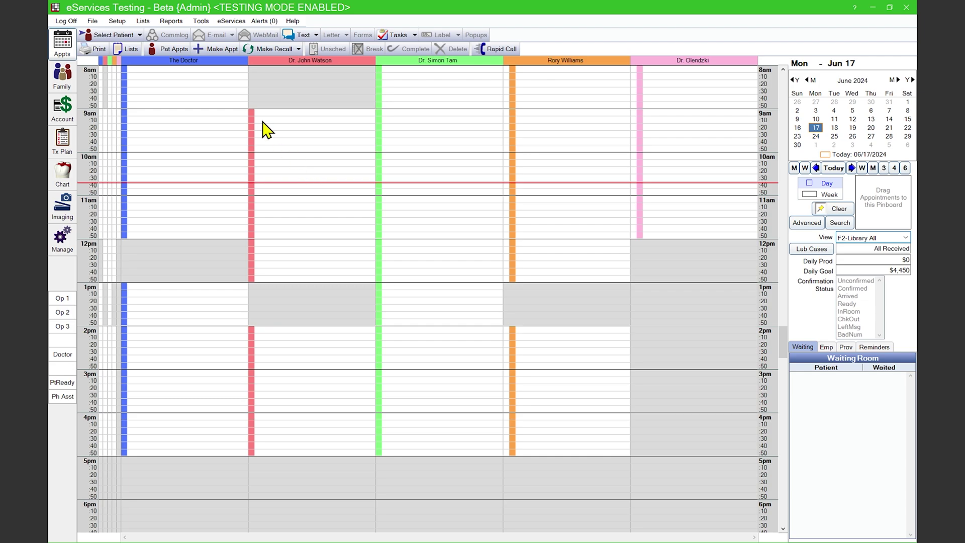
pyautogui.click(119, 22)
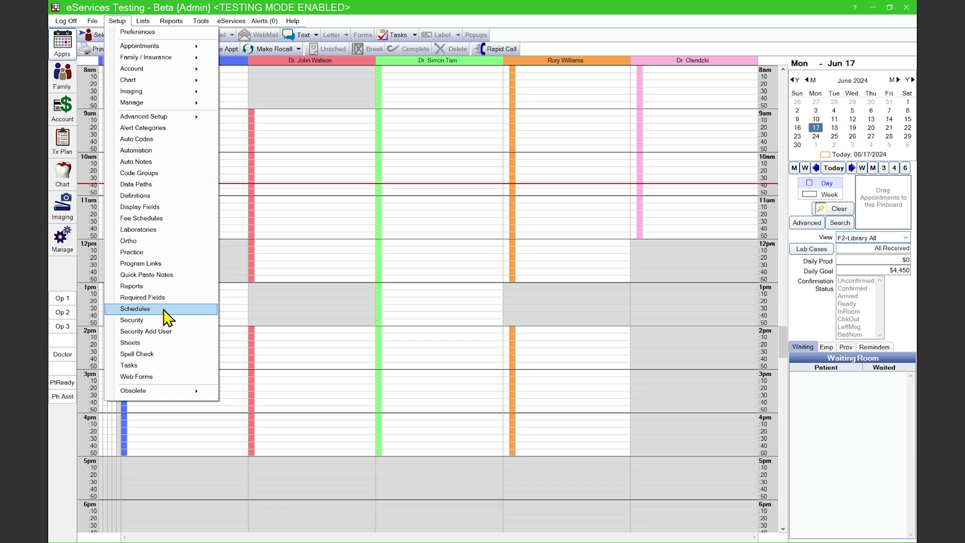
pyautogui.click(151, 320)
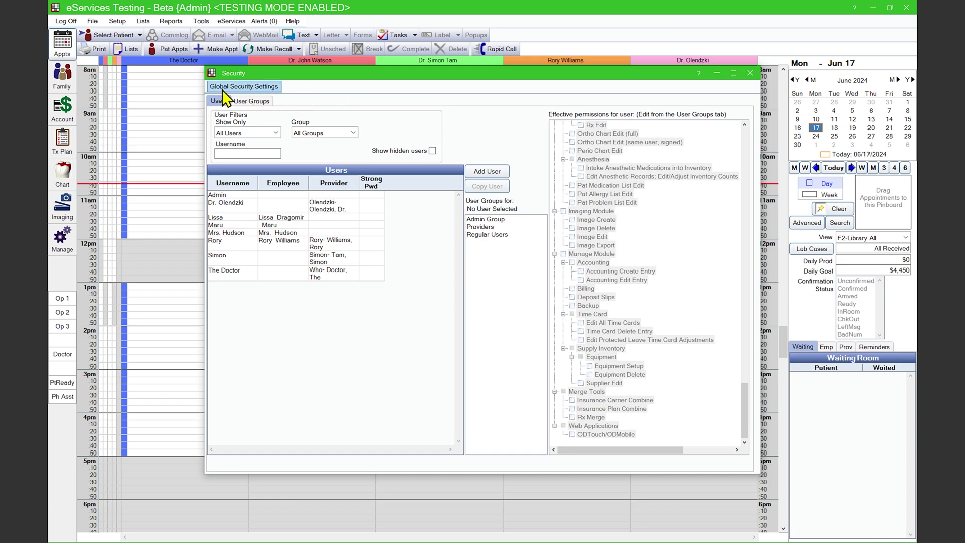
pyautogui.click(242, 89)
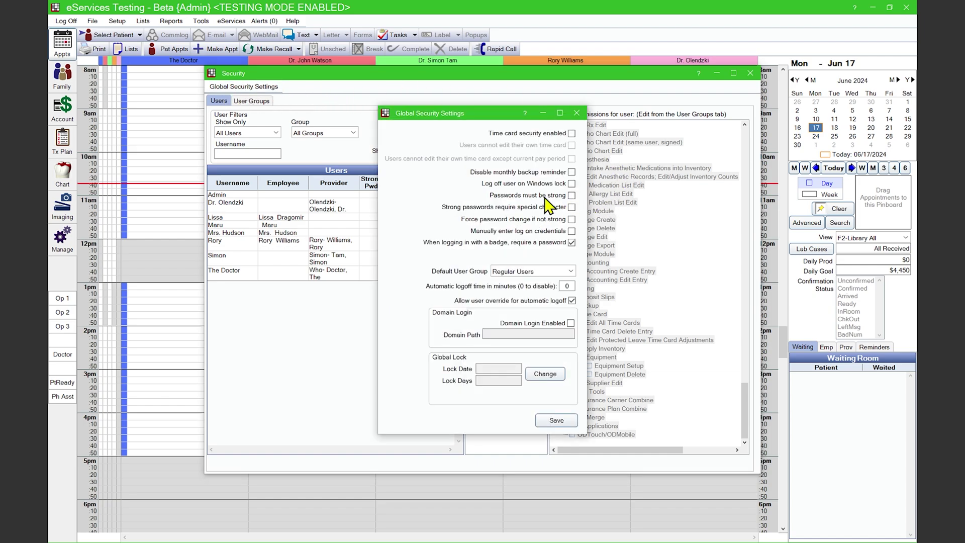
pyautogui.click(571, 195)
pyautogui.click(549, 421)
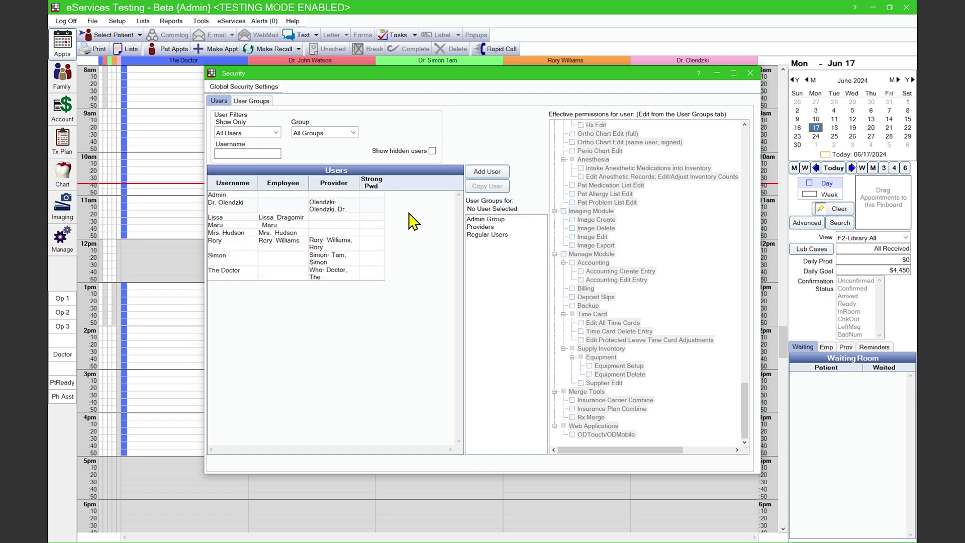
# Create a new strong password for the provider user and save the user edit.
pyautogui.doubleClick(297, 213)
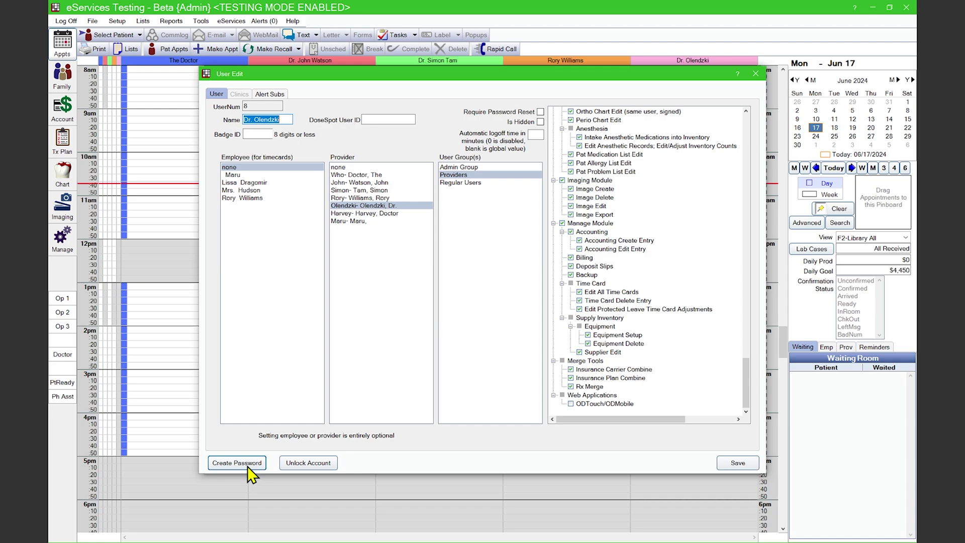
pyautogui.click(247, 465)
pyautogui.write('*********')
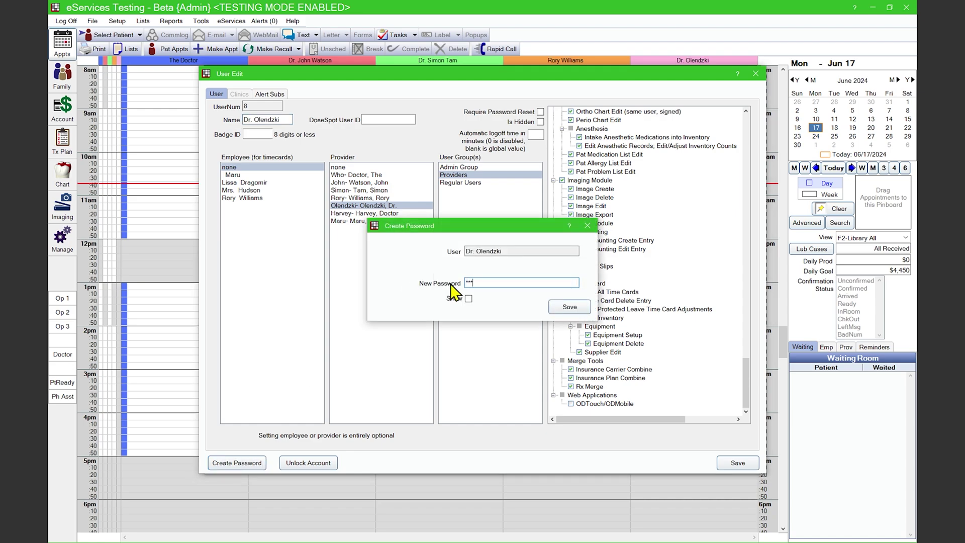
pyautogui.click(570, 307)
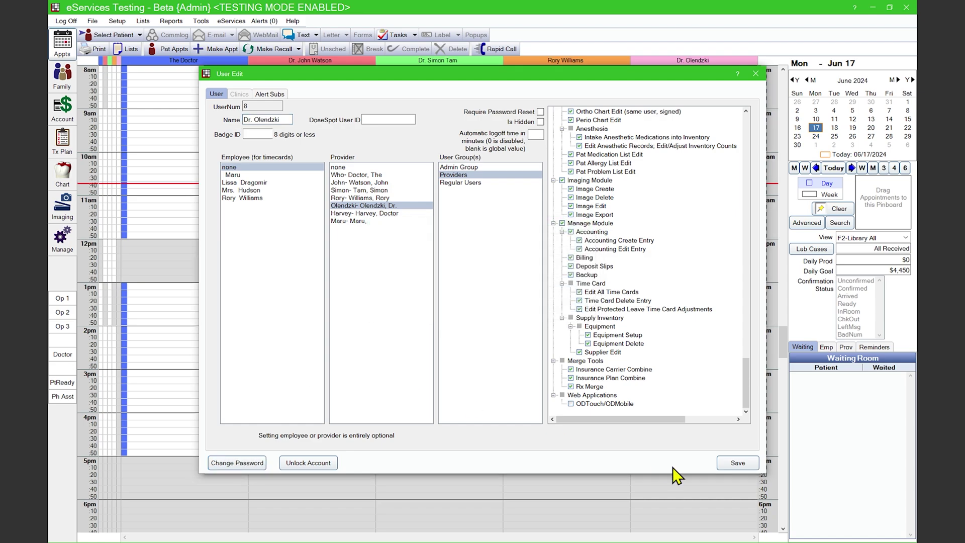
pyautogui.click(737, 462)
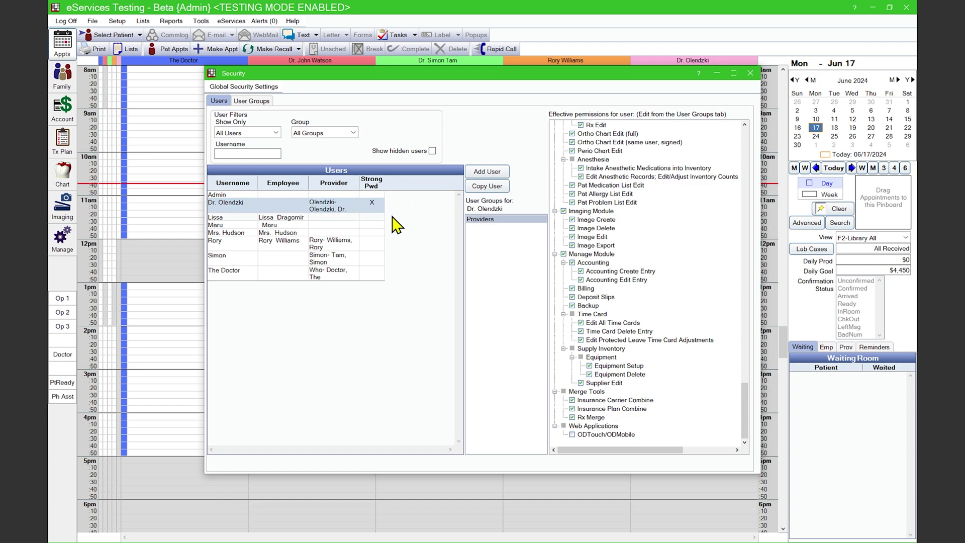
pyautogui.hotkey('ctrl', 'Tab')
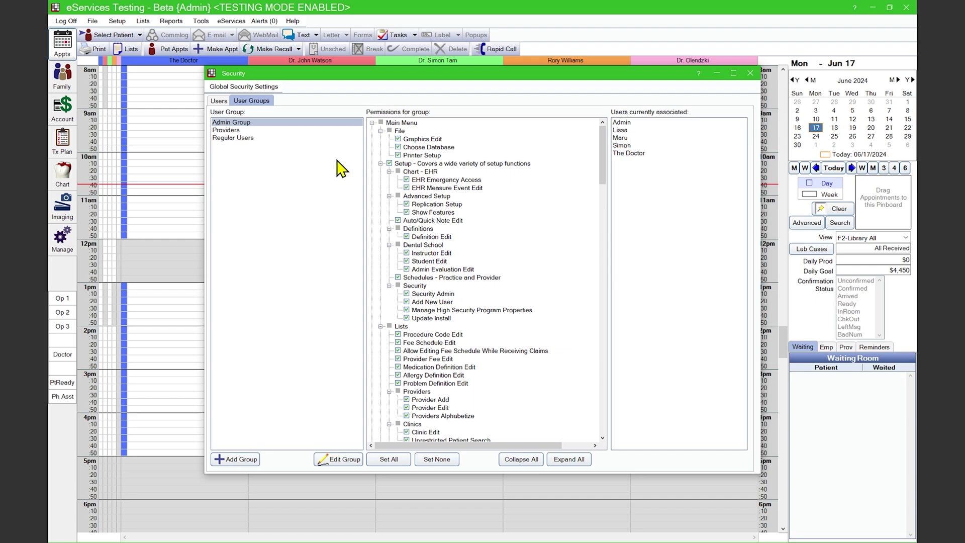
# Grant the Providers group the ODTouch/ODMobile web application permission, then close Security.
pyautogui.press('Down')
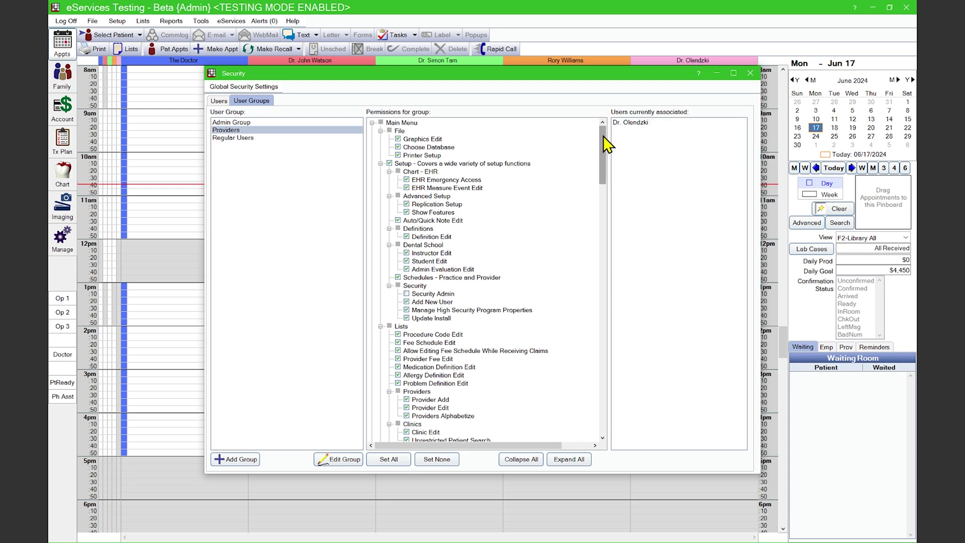
pyautogui.moveTo(603, 138); pyautogui.dragTo(603, 435)
pyautogui.click(390, 432)
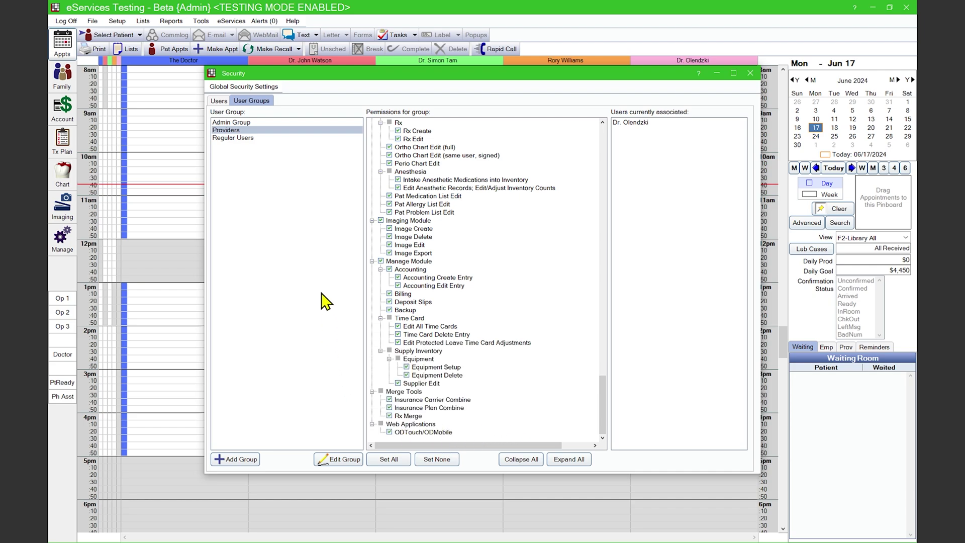
pyautogui.click(284, 122)
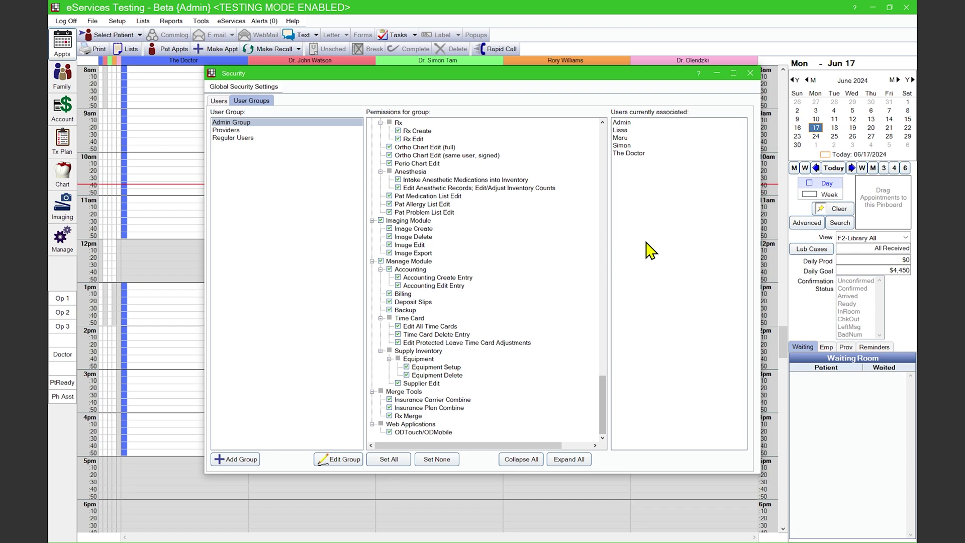
pyautogui.click(751, 75)
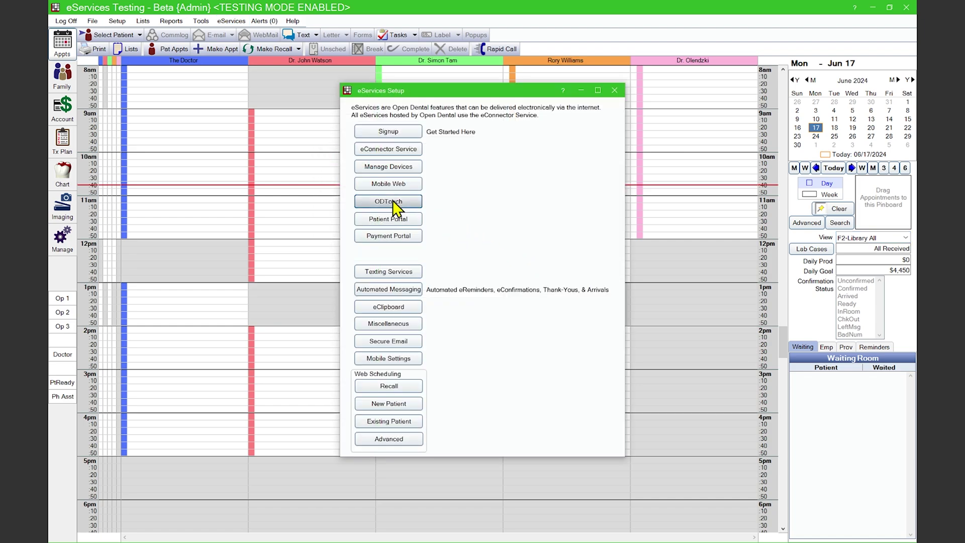
# Enable ODTouch clinical security with a credential-check frequency of 60 minutes.
pyautogui.click(393, 201)
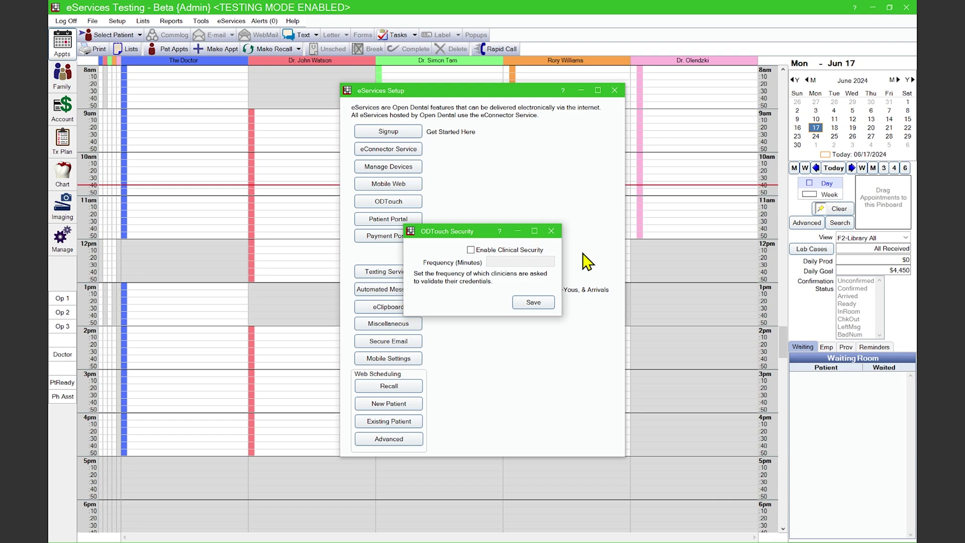
pyautogui.click(527, 250)
pyautogui.click(516, 261)
pyautogui.write('60')
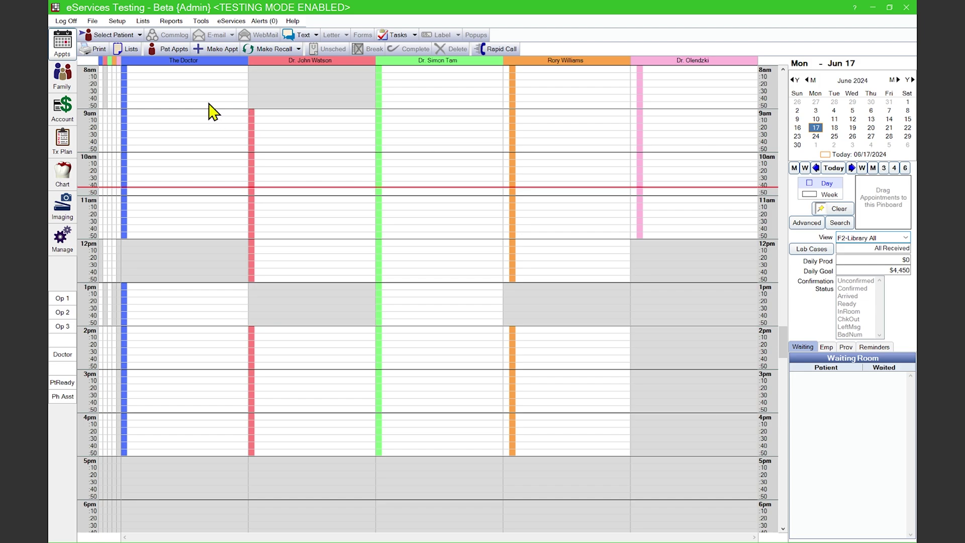
# From Tools > eRouting setup, add a new definition described as 'Perio Appointments'.
pyautogui.click(201, 21)
pyautogui.click(232, 193)
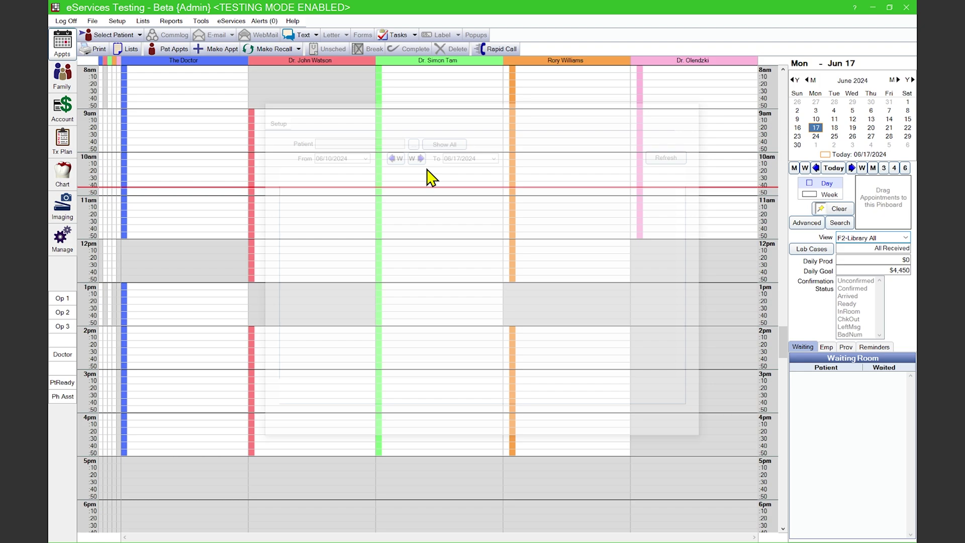
pyautogui.click(274, 119)
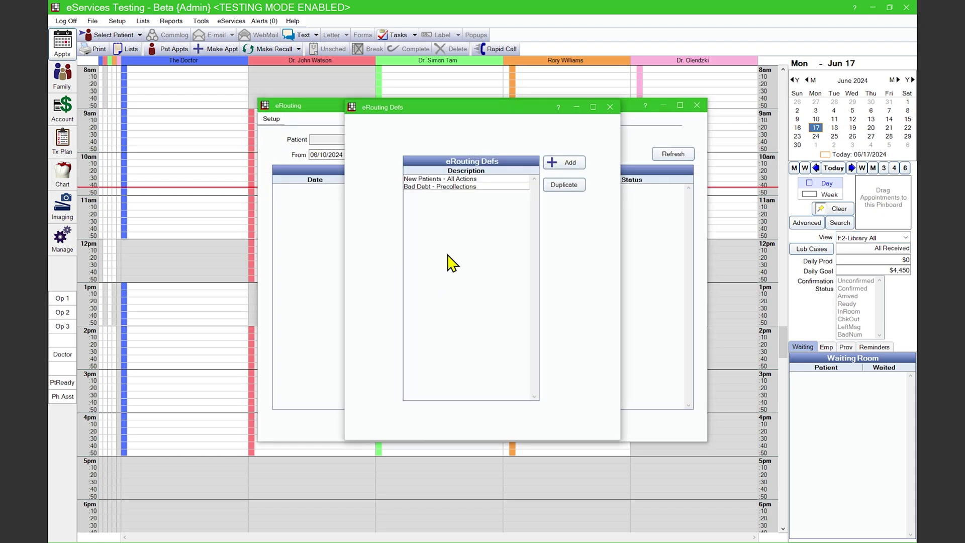
pyautogui.click(567, 163)
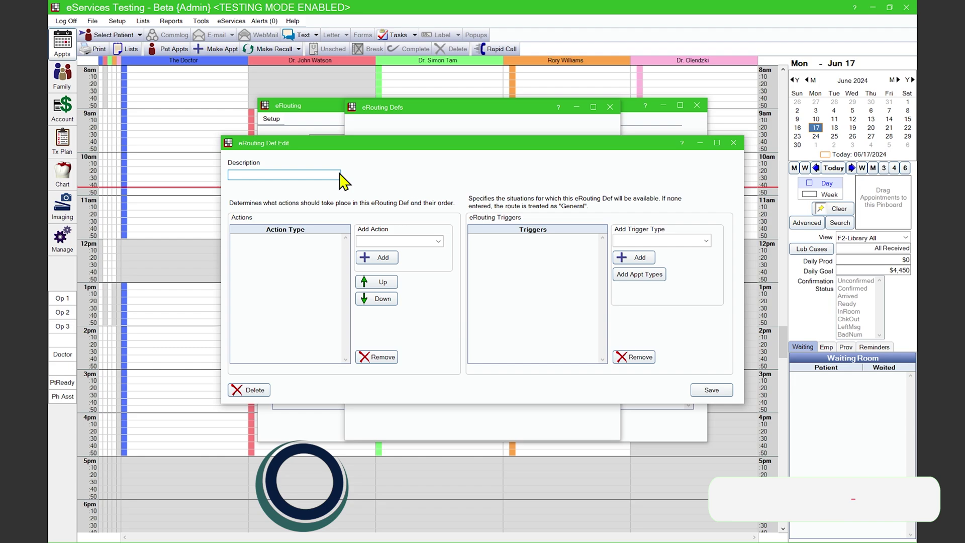
pyautogui.write('Peri')
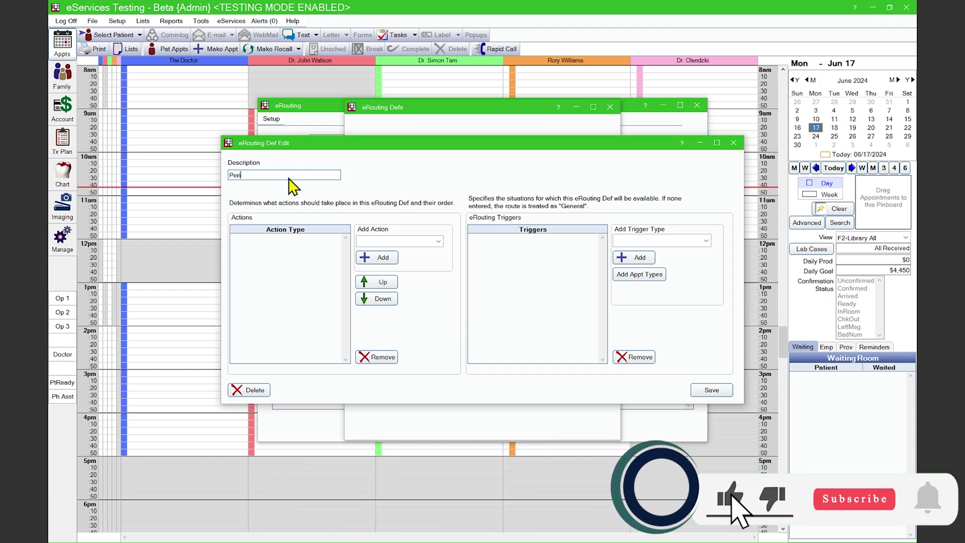
pyautogui.write('o Appoin')
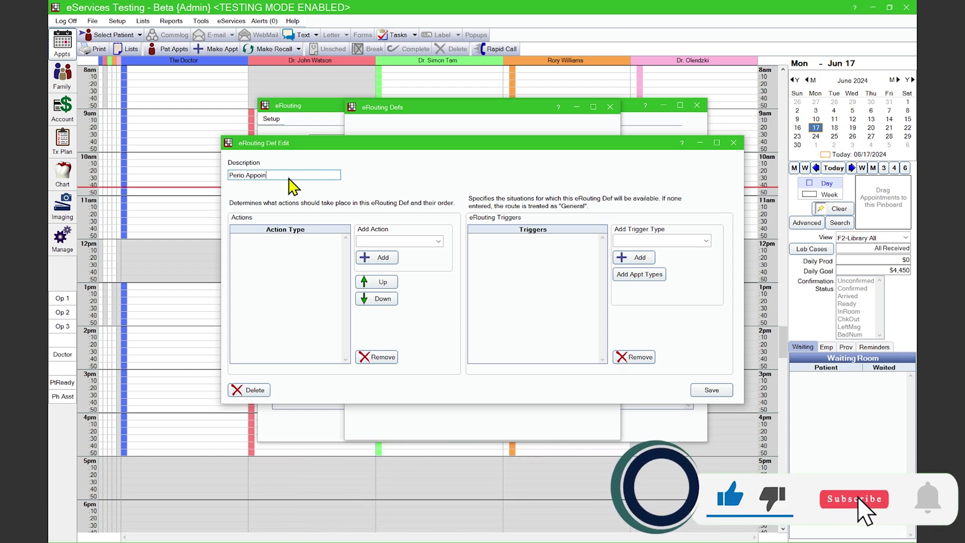
pyautogui.write('tments')
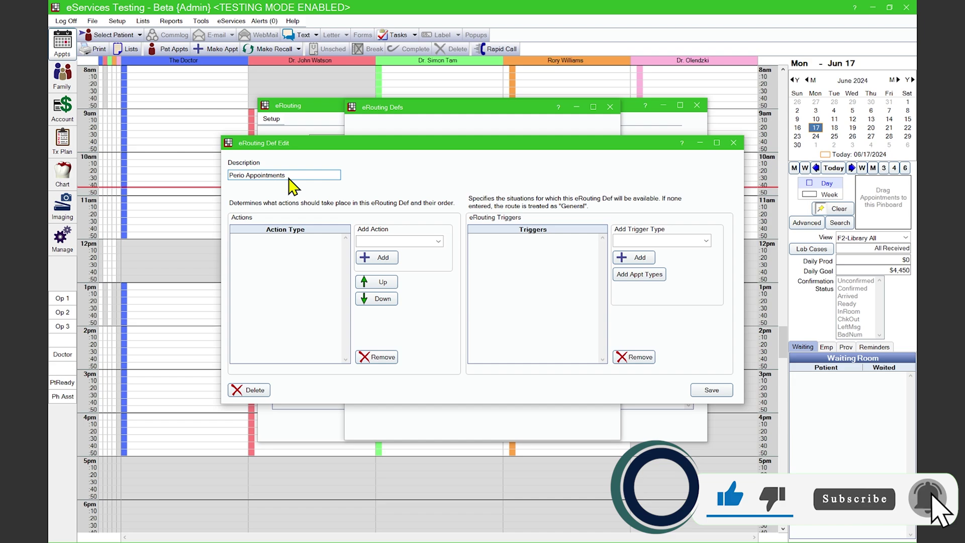
# Add the actions Perio Chart and then Chart Procedures to the definition.
pyautogui.click(417, 241)
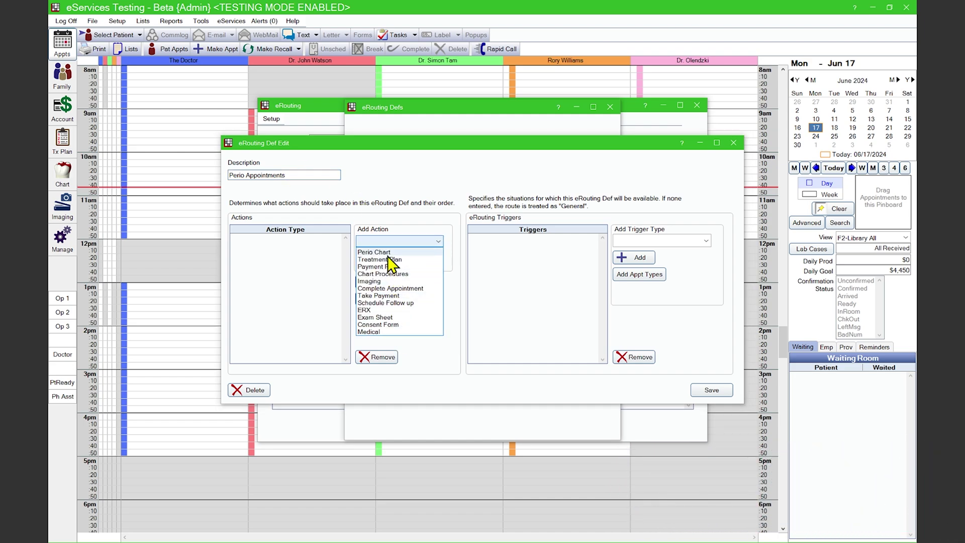
pyautogui.click(396, 253)
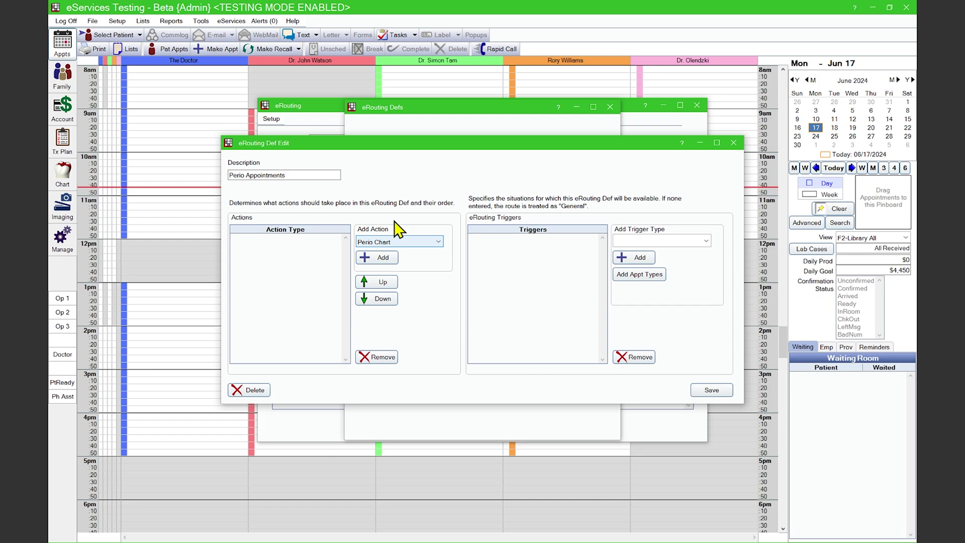
pyautogui.click(382, 257)
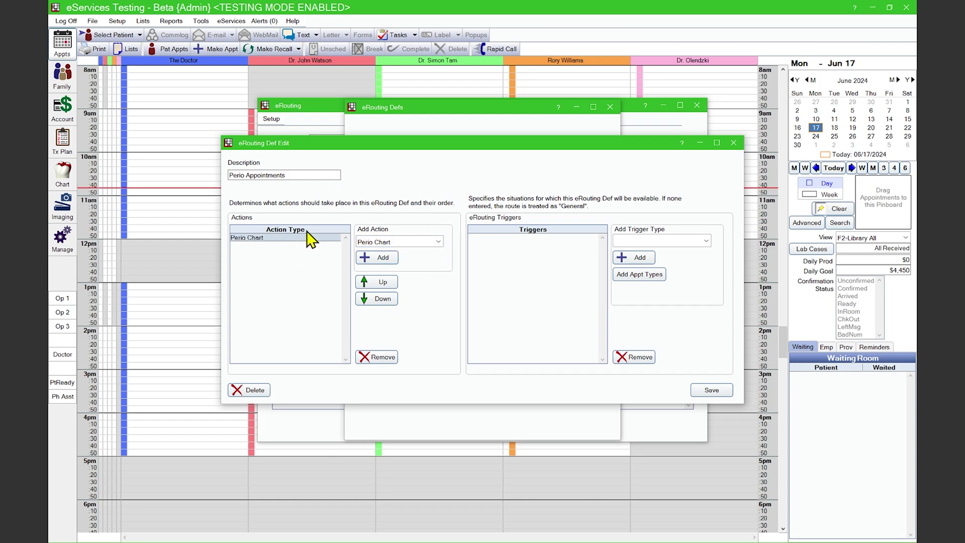
pyautogui.click(425, 240)
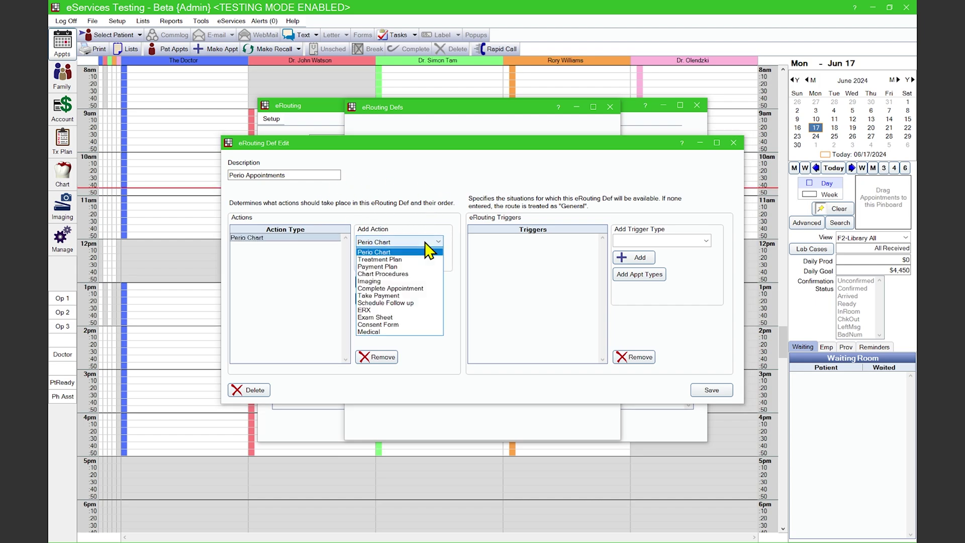
pyautogui.click(409, 272)
pyautogui.click(381, 258)
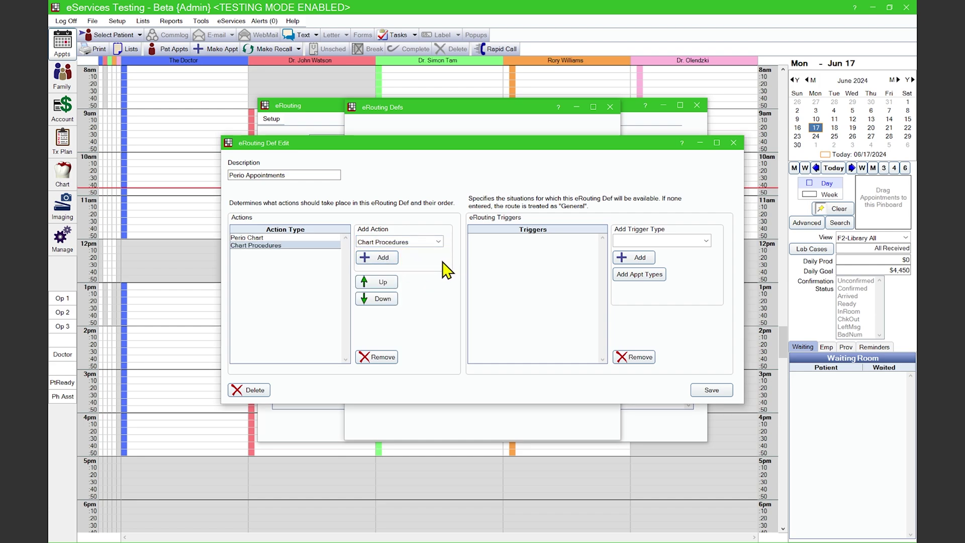
pyautogui.click(382, 299)
pyautogui.click(381, 298)
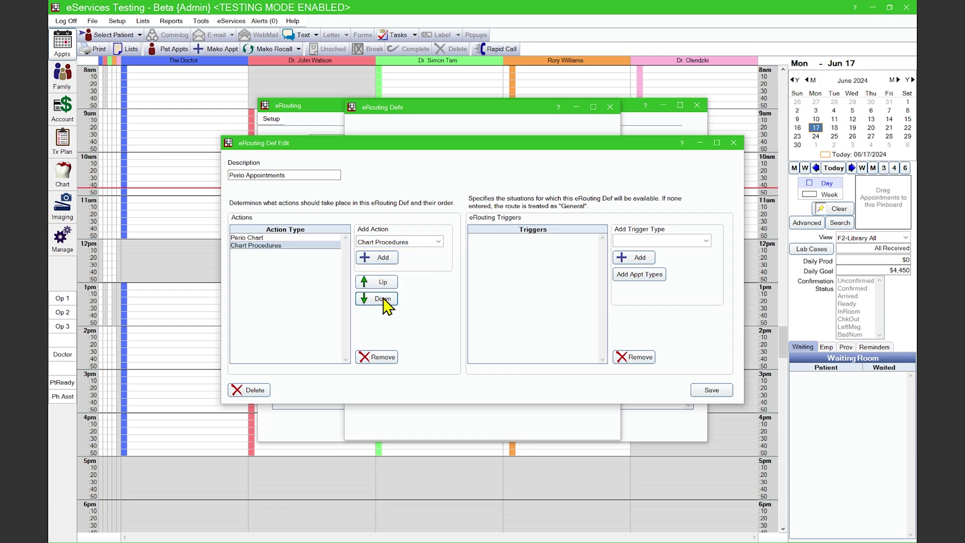
pyautogui.click(425, 243)
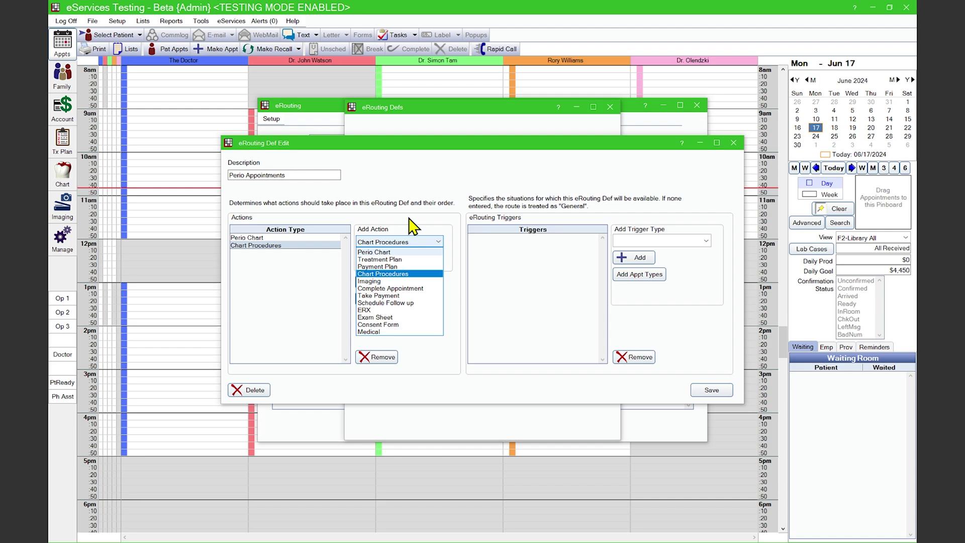
pyautogui.click(415, 242)
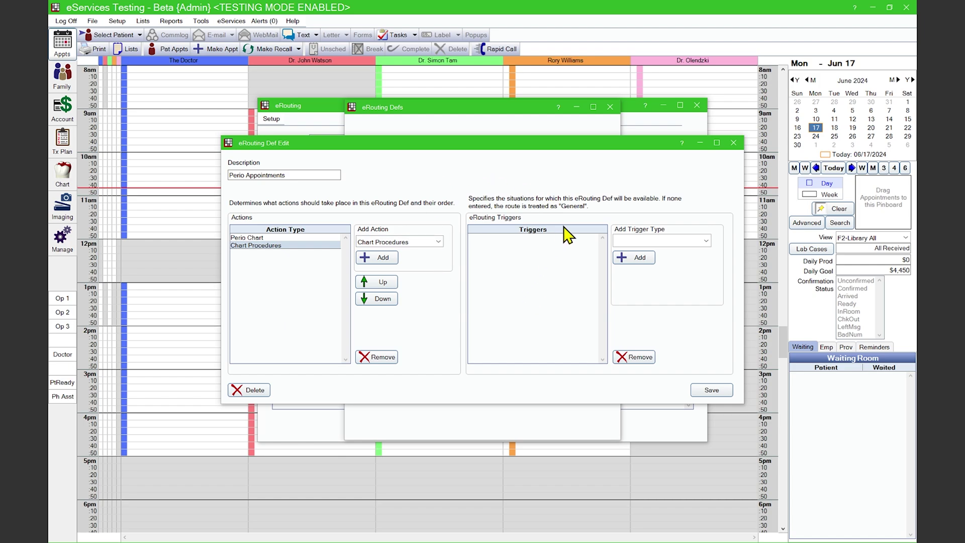
pyautogui.click(673, 240)
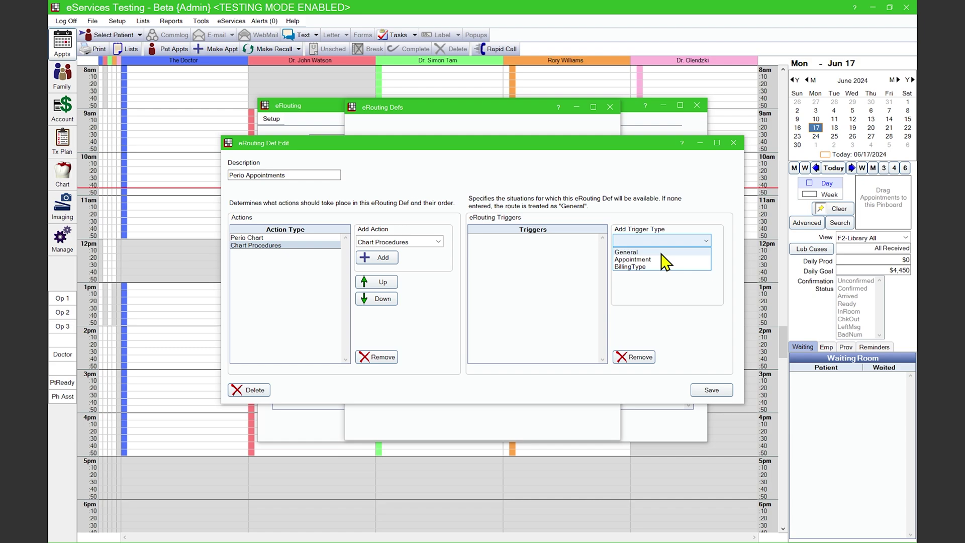
pyautogui.click(658, 260)
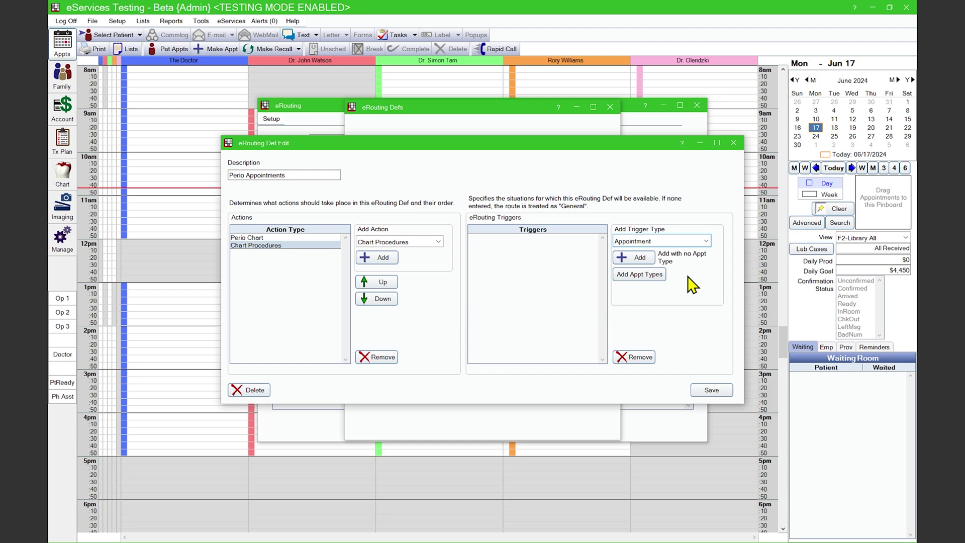
pyautogui.click(632, 257)
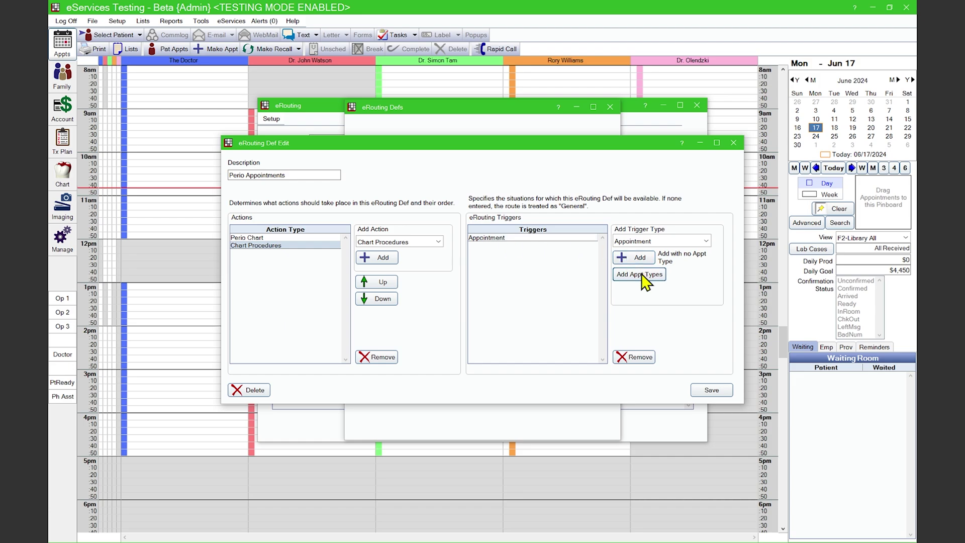
pyautogui.click(571, 239)
pyautogui.click(638, 357)
pyautogui.click(639, 274)
pyautogui.click(406, 172)
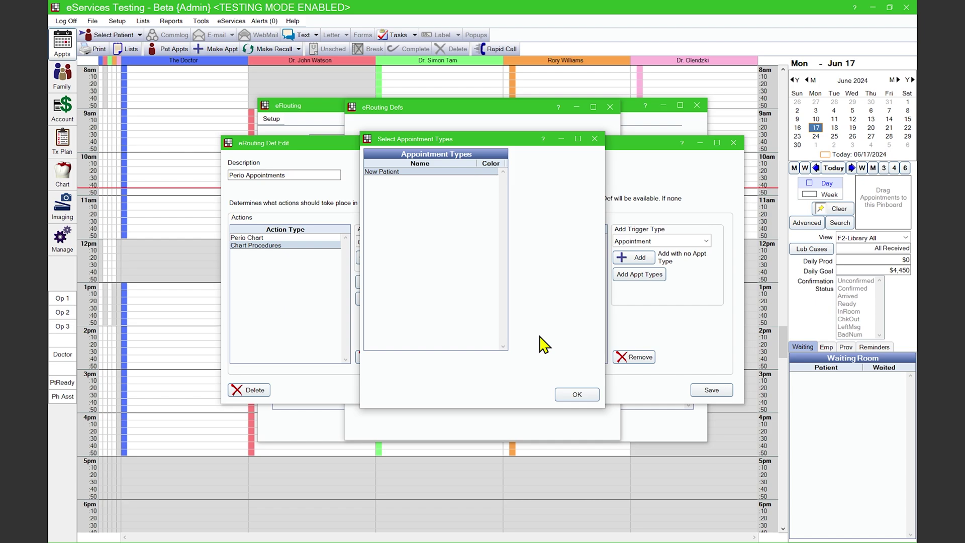
pyautogui.click(576, 394)
pyautogui.click(574, 239)
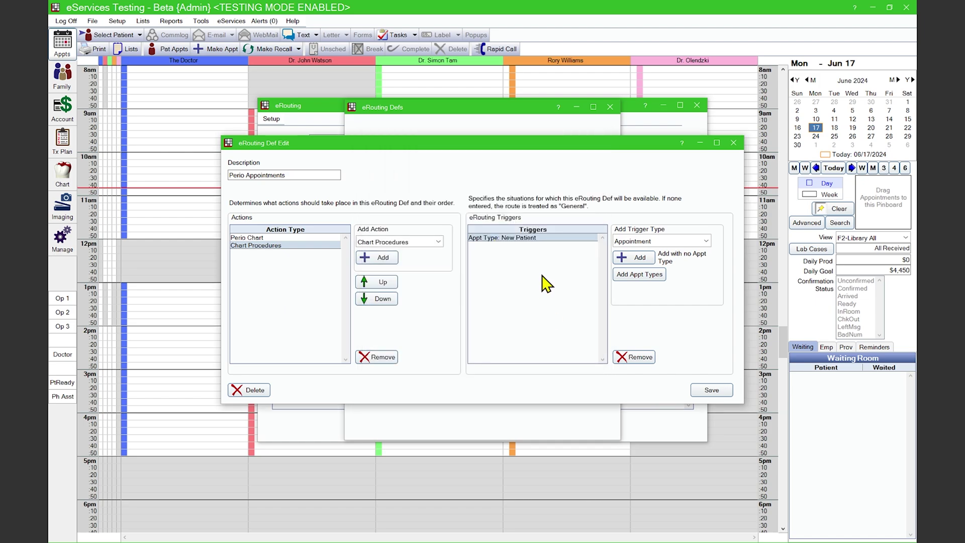
pyautogui.click(632, 359)
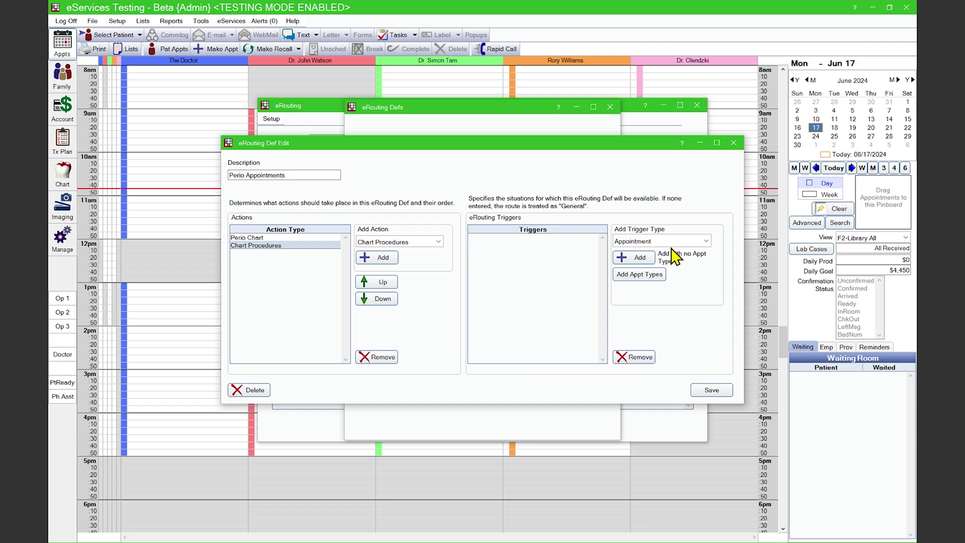
pyautogui.click(669, 242)
pyautogui.click(633, 267)
pyautogui.click(638, 257)
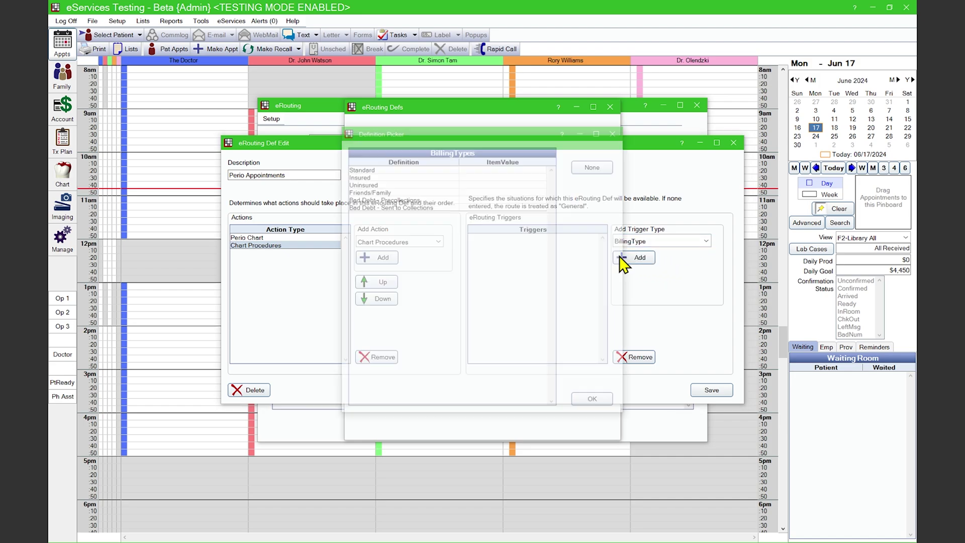
pyautogui.doubleClick(406, 200)
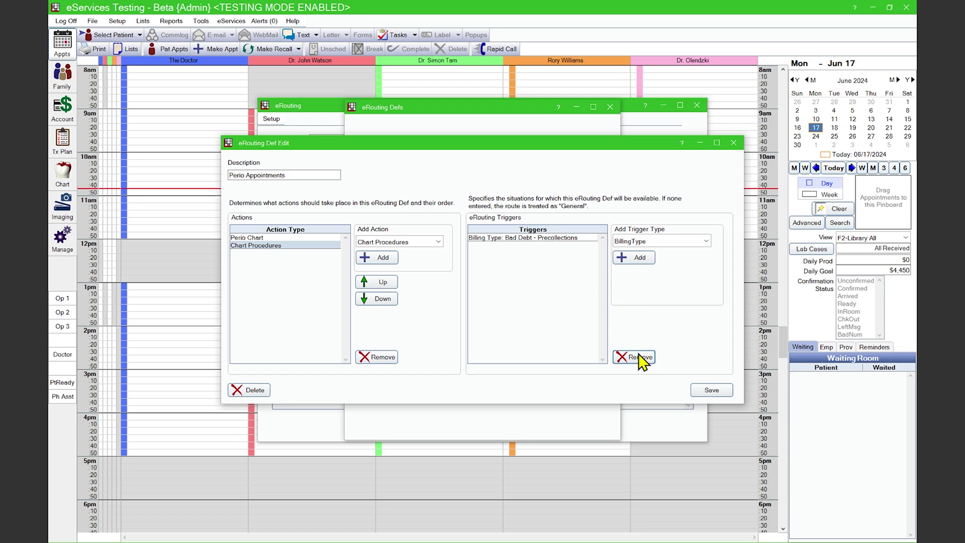
pyautogui.click(517, 238)
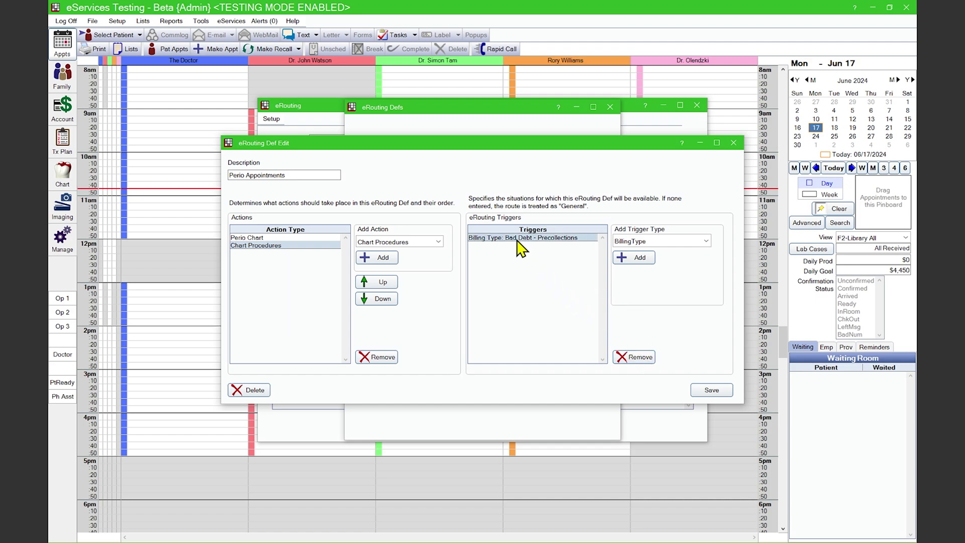
pyautogui.click(637, 356)
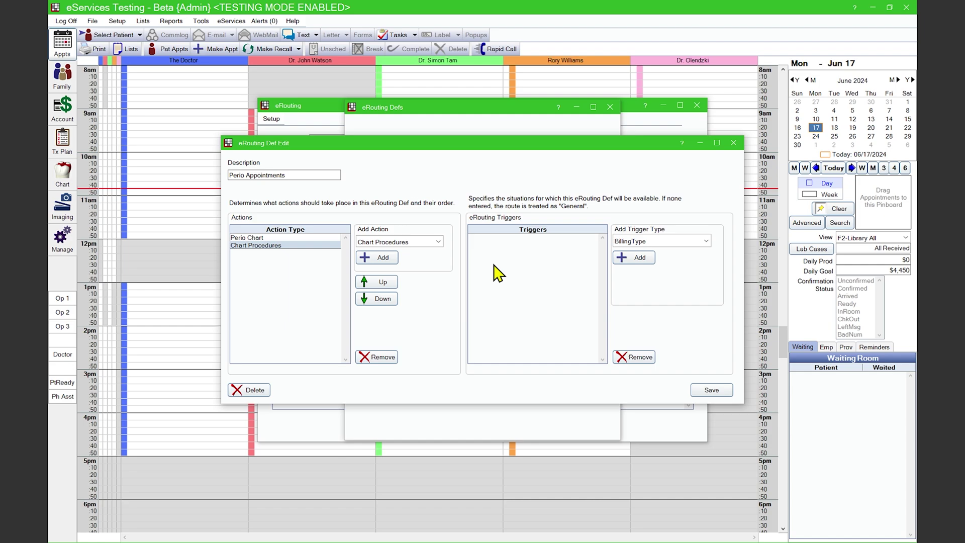
# Save the Perio Appointments definition and close the eRouting Defs and eRouting windows.
pyautogui.click(720, 391)
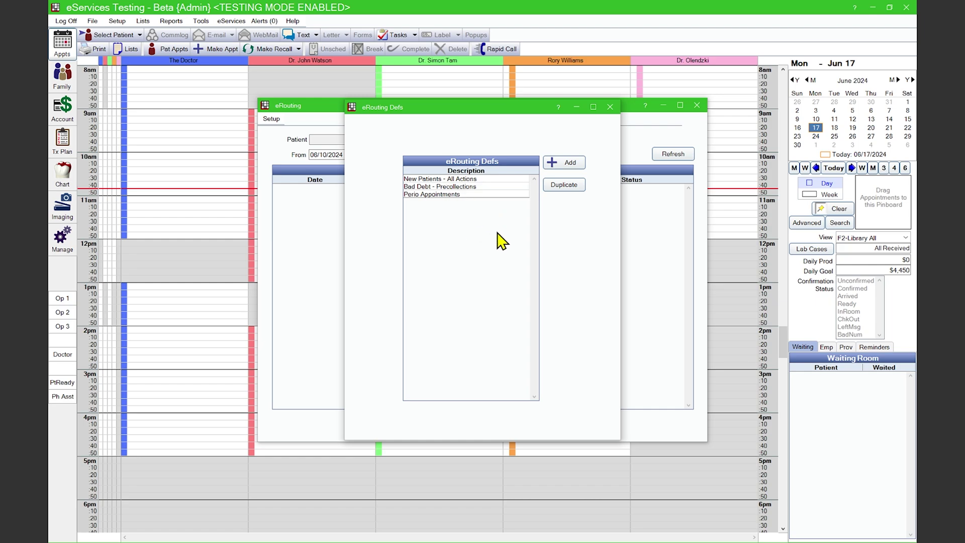
pyautogui.click(610, 107)
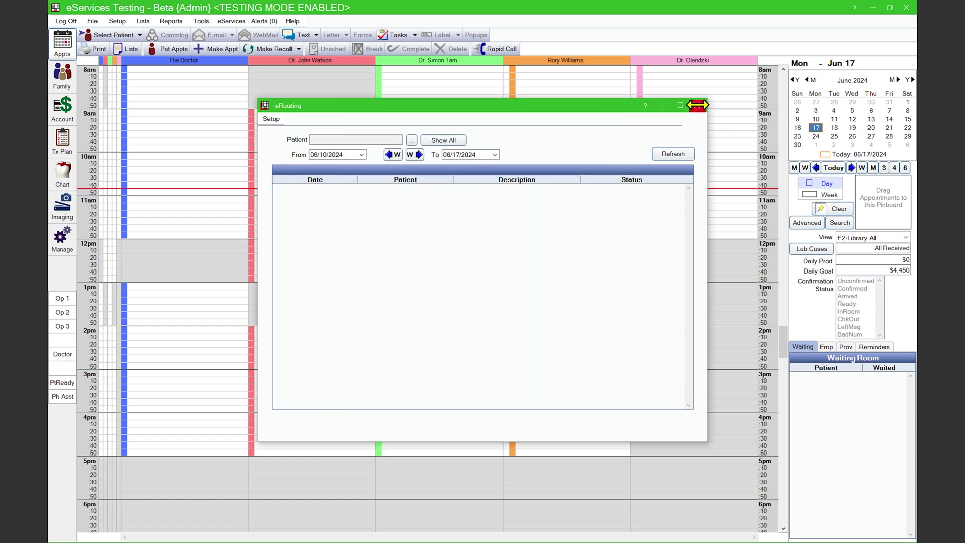
pyautogui.click(697, 105)
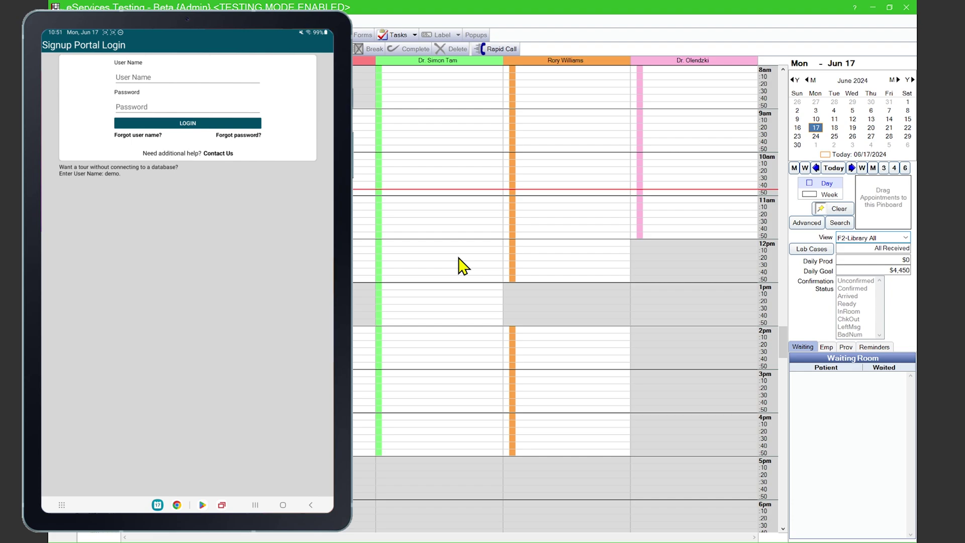
# Log the tablet into the signup portal with the office's portal user name and password, then close Mobile Settings.
pyautogui.click(413, 358)
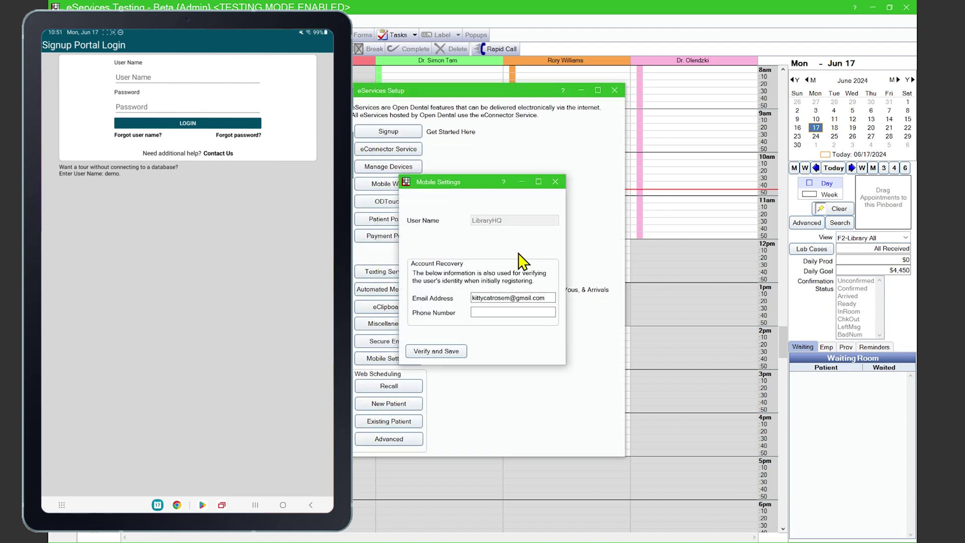
pyautogui.click(151, 76)
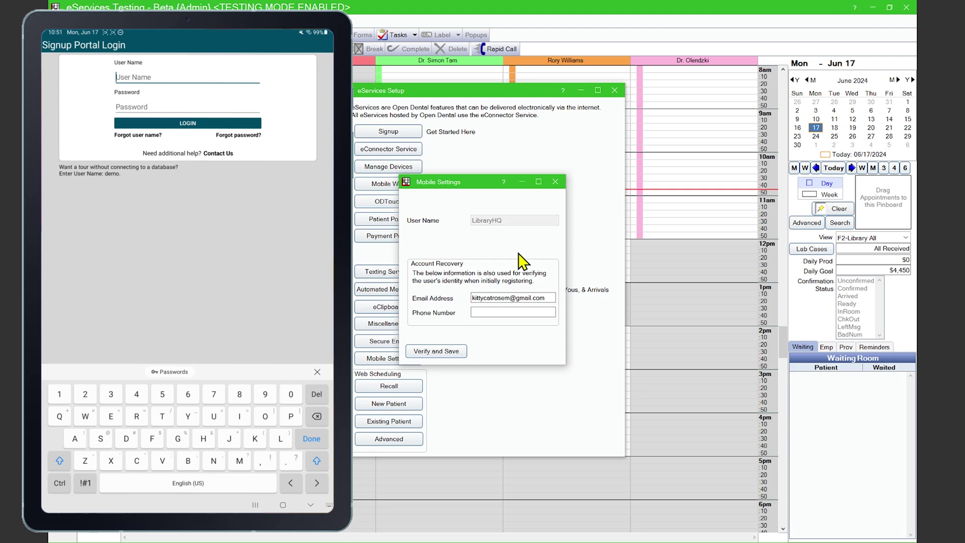
pyautogui.write('LibraryHQ')
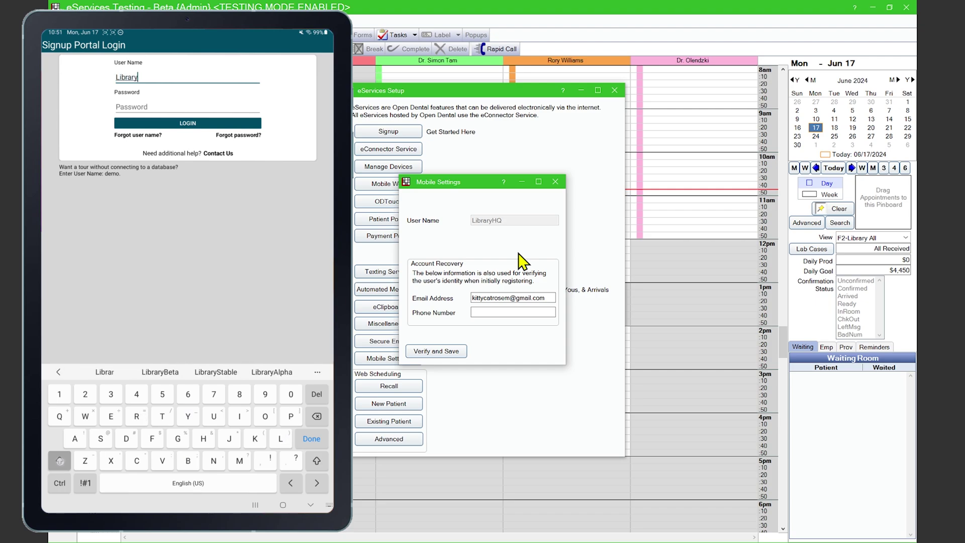
pyautogui.click(150, 107)
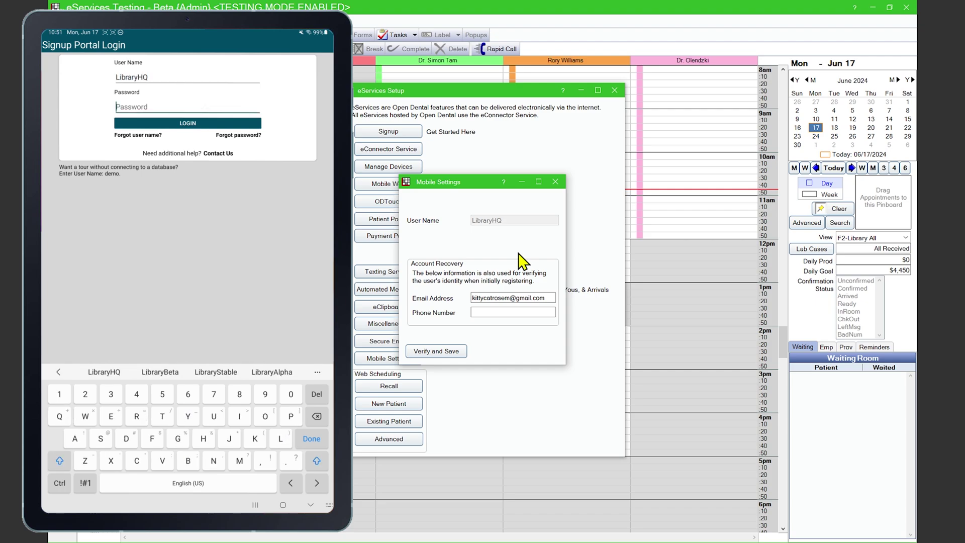
pyautogui.write('P')
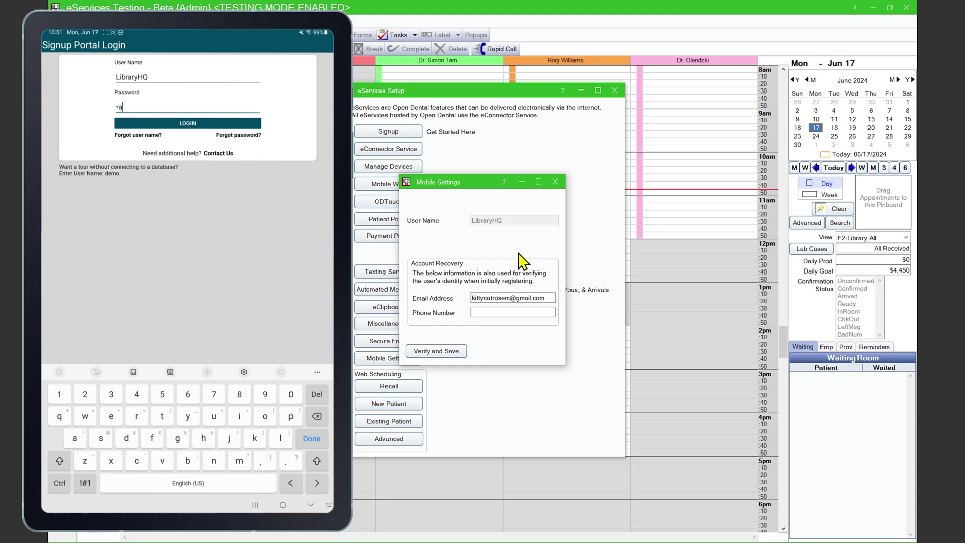
pyautogui.write('assword')
pyautogui.write('1')
pyautogui.write('!')
pyautogui.click(191, 129)
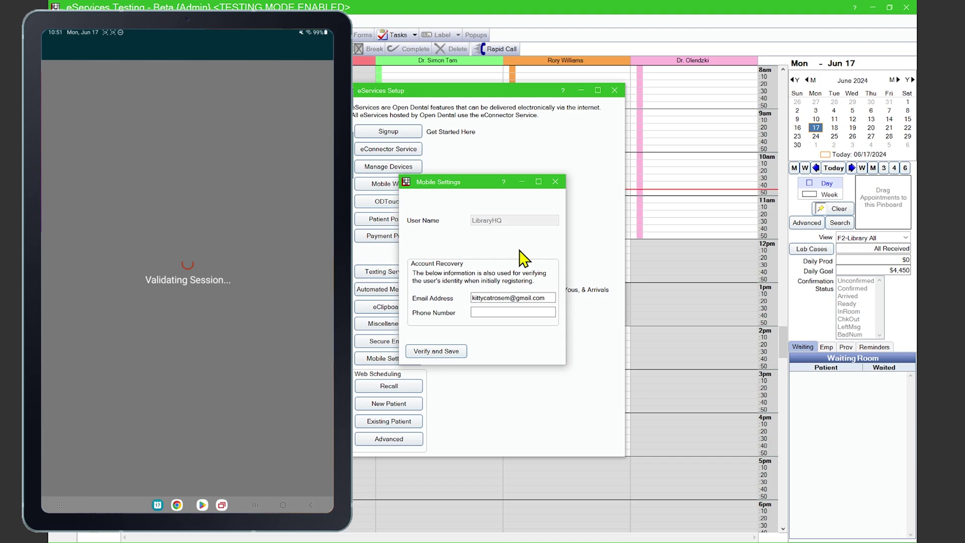
pyautogui.press('Escape')
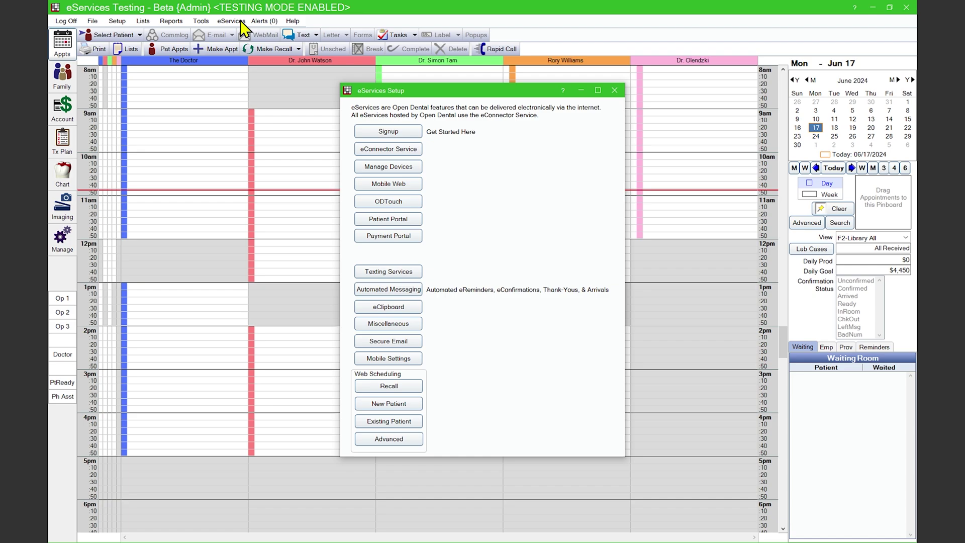
# In Manage Devices, mark the SM-P610 tablet for ODTouch and accept the device-limit charge warning.
pyautogui.click(372, 166)
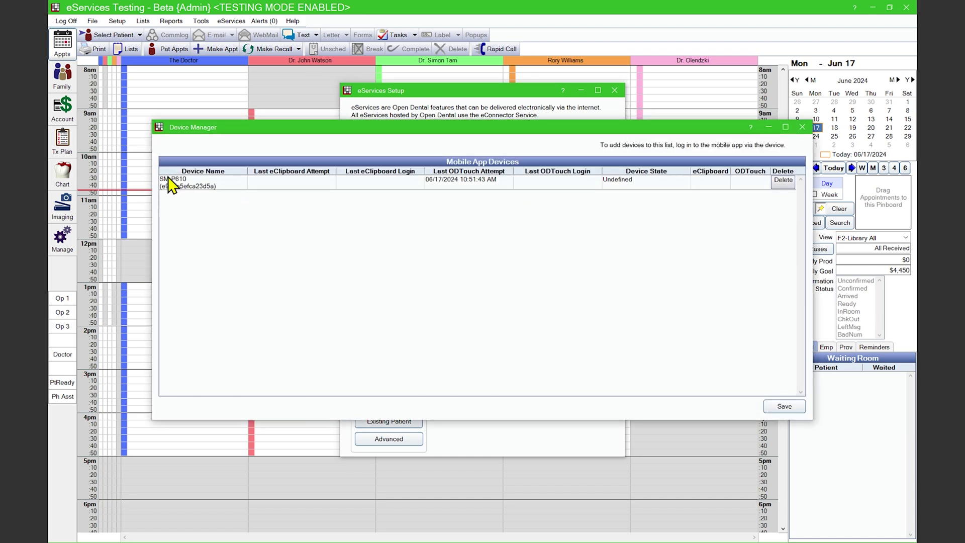
pyautogui.click(751, 183)
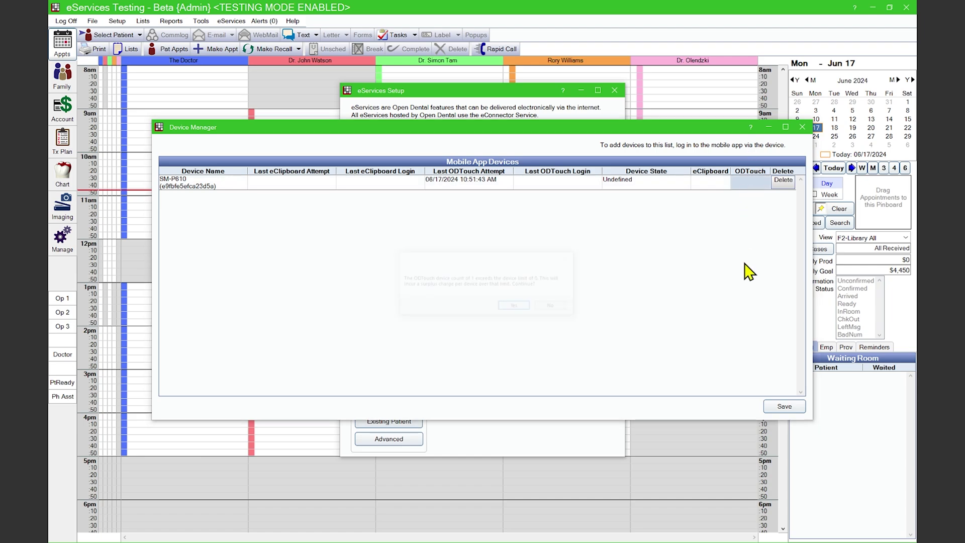
pyautogui.click(515, 307)
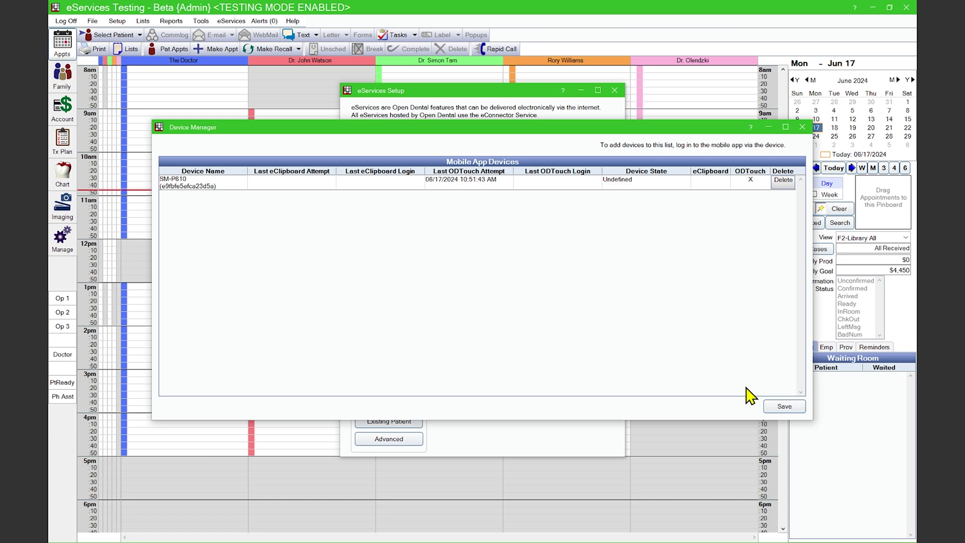
# Save the device settings, then log the dentist user into ODTouch with their password.
pyautogui.click(785, 406)
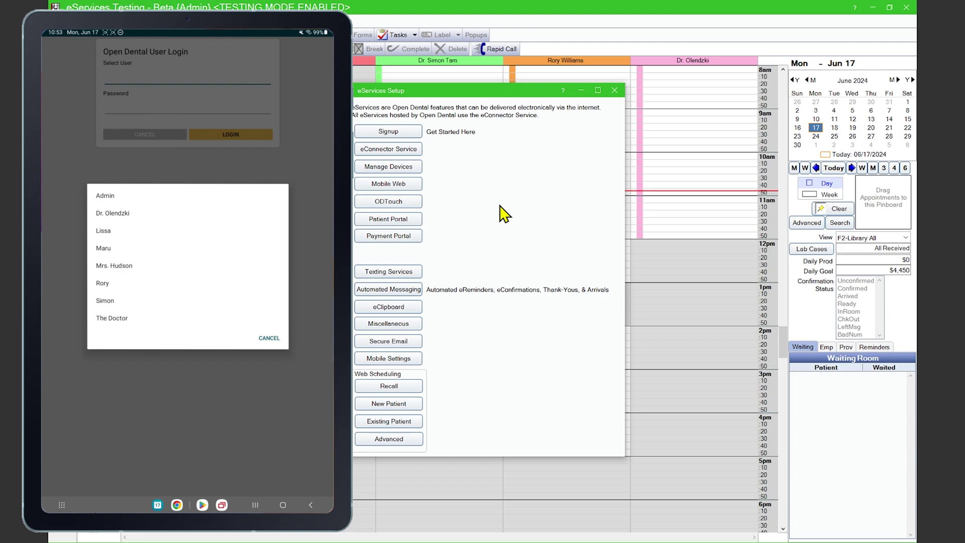
pyautogui.click(135, 216)
pyautogui.click(180, 108)
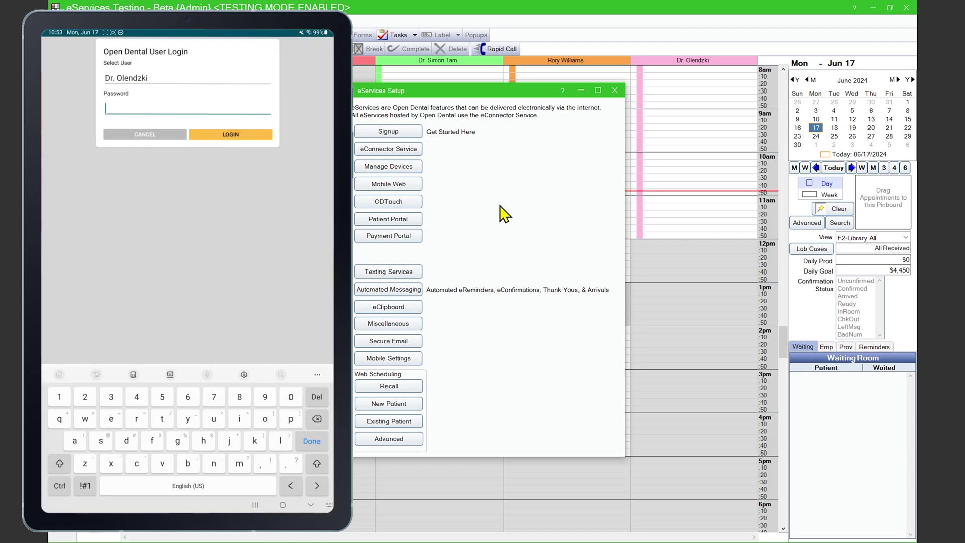
pyautogui.write('P')
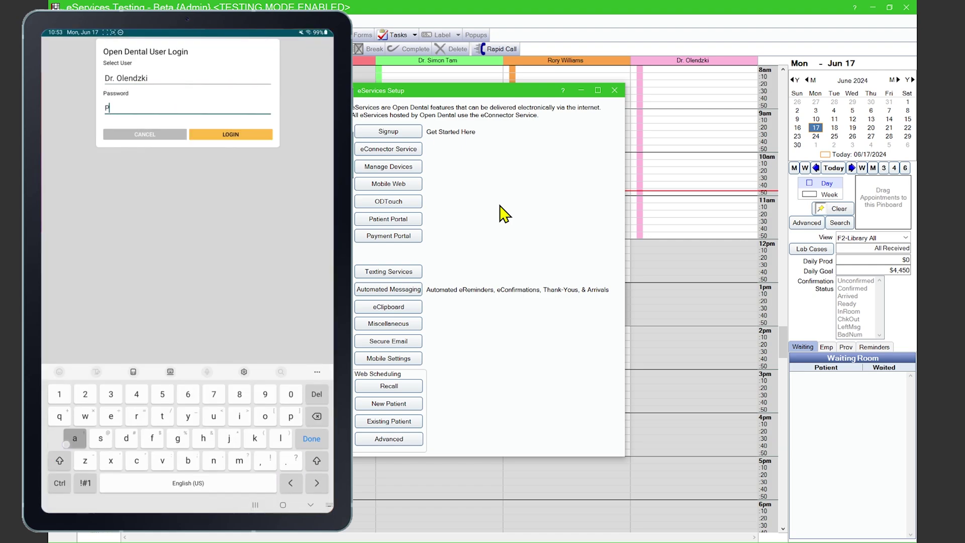
pyautogui.write('assword1')
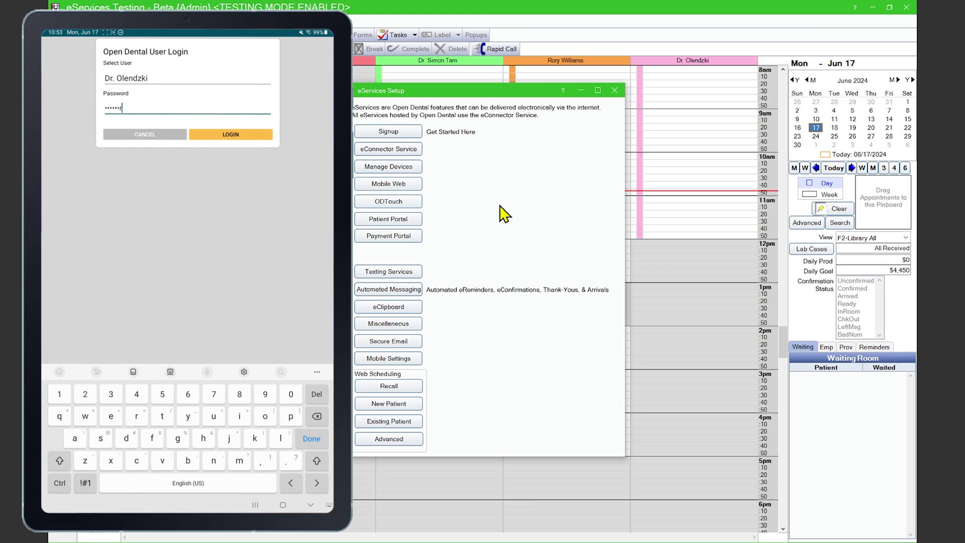
pyautogui.click(230, 134)
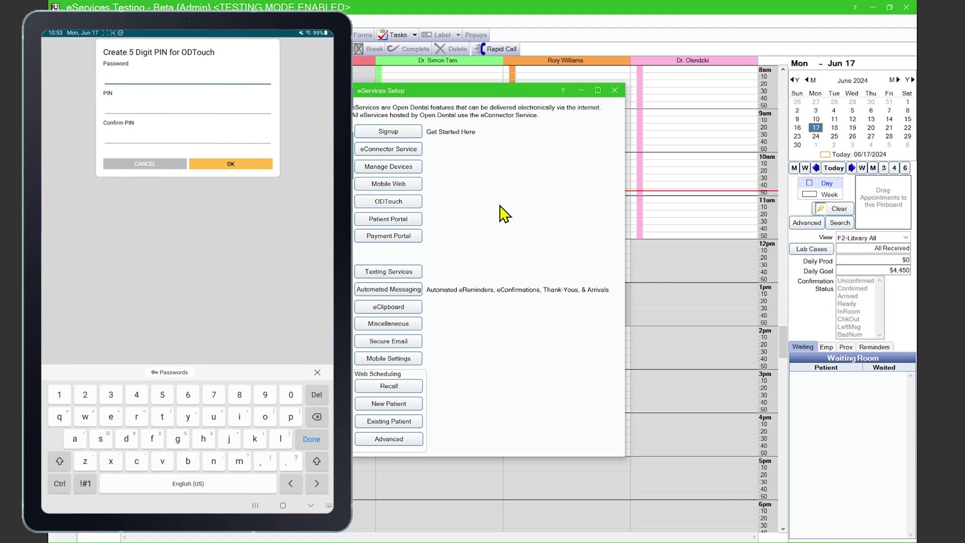
pyautogui.write('Hassword1')
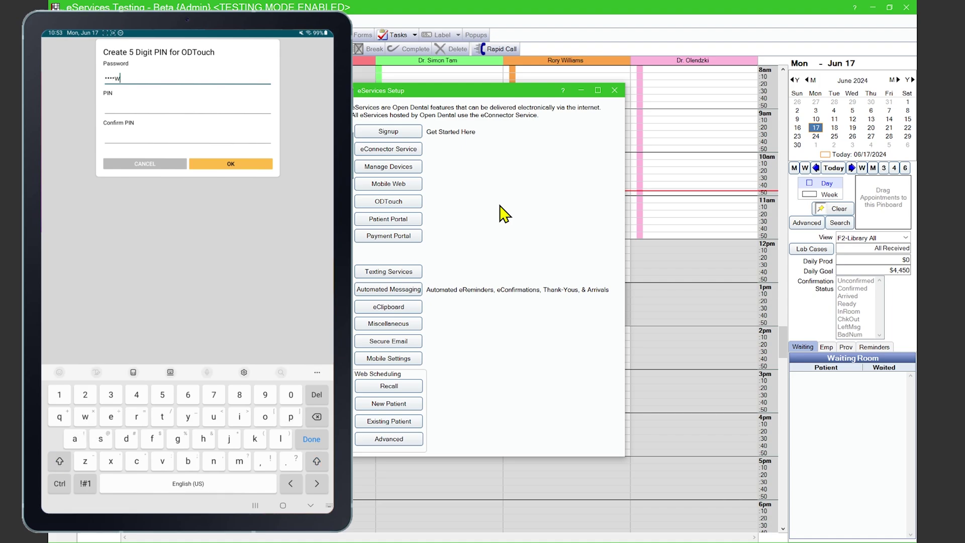
# Create and confirm a new five-digit ODTouch PIN for the user.
pyautogui.click(203, 109)
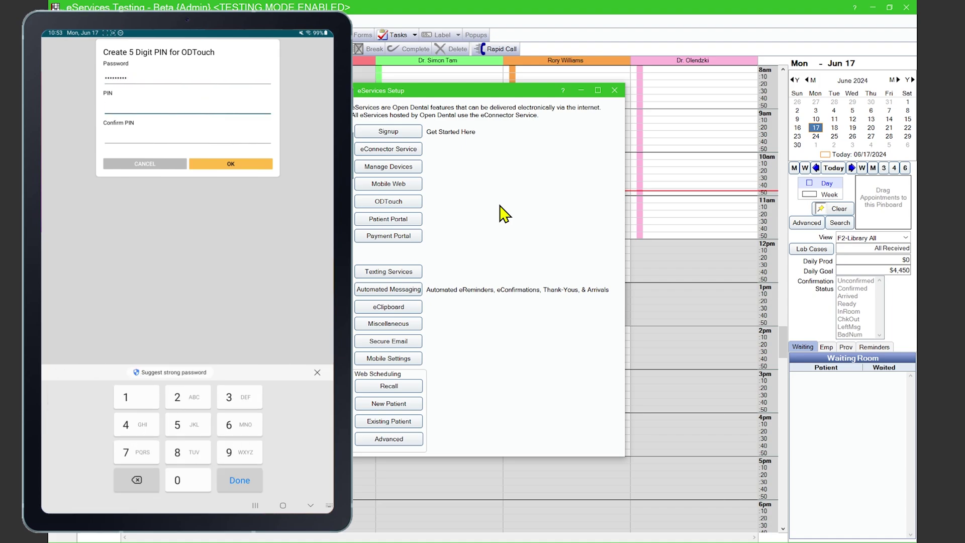
pyautogui.write('12345')
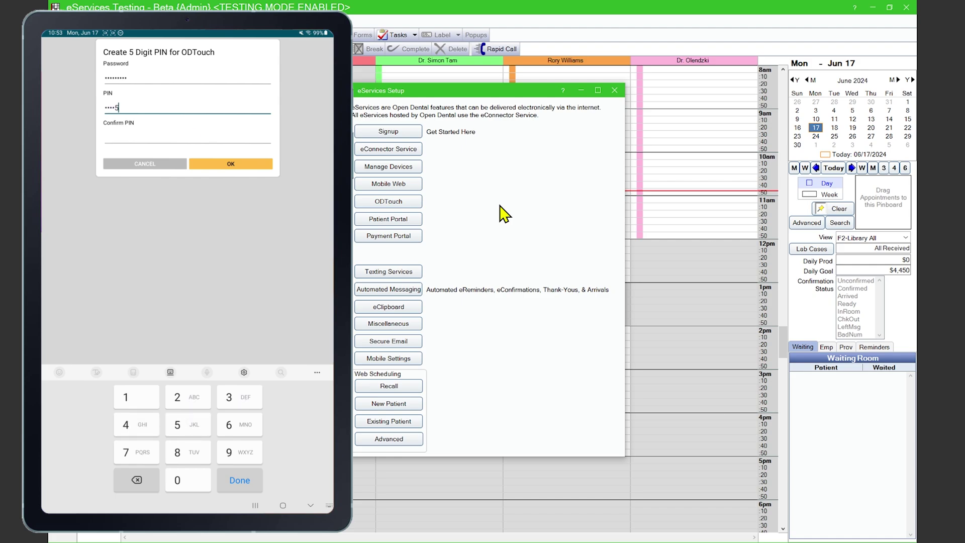
pyautogui.click(187, 137)
pyautogui.write('12345')
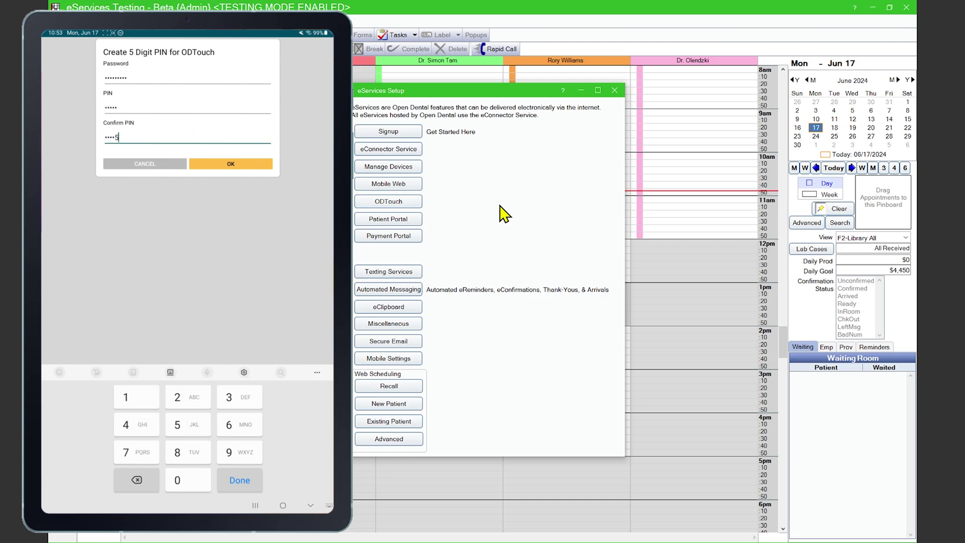
pyautogui.click(251, 169)
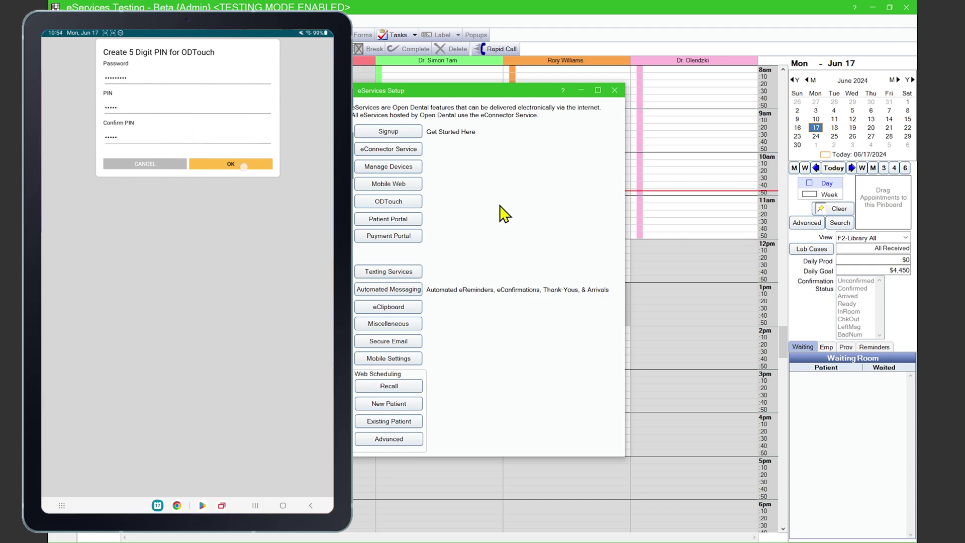